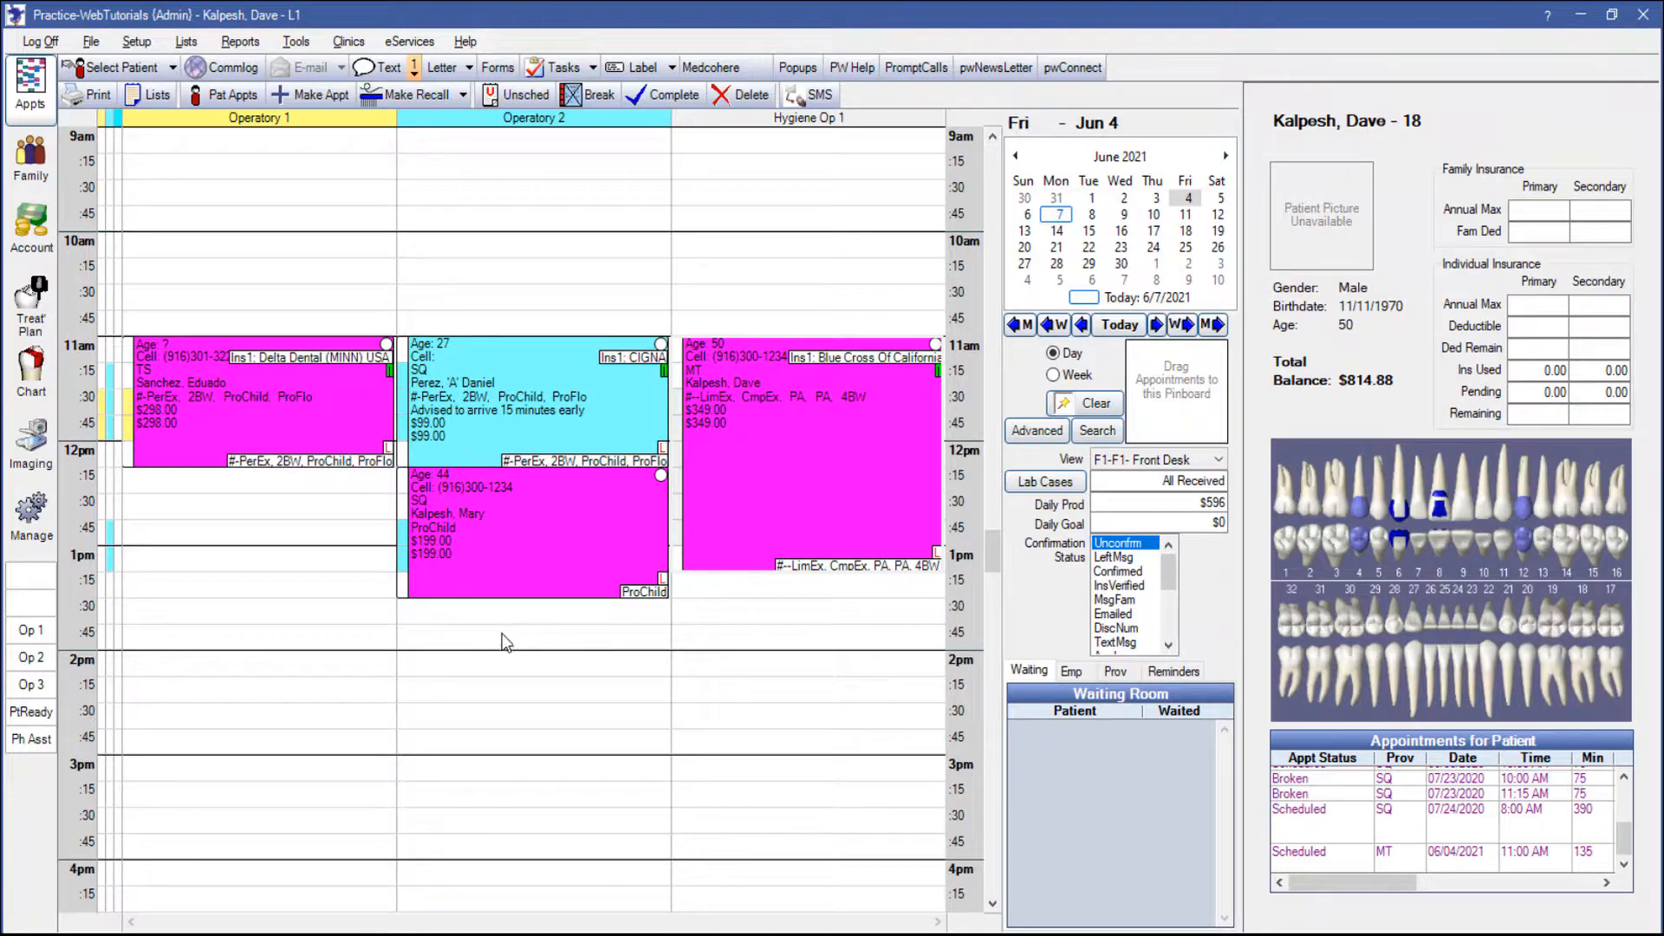
Start a new planned appointment in the patient's chart and add two Pro Adult procedures to it
left_click(29, 382)
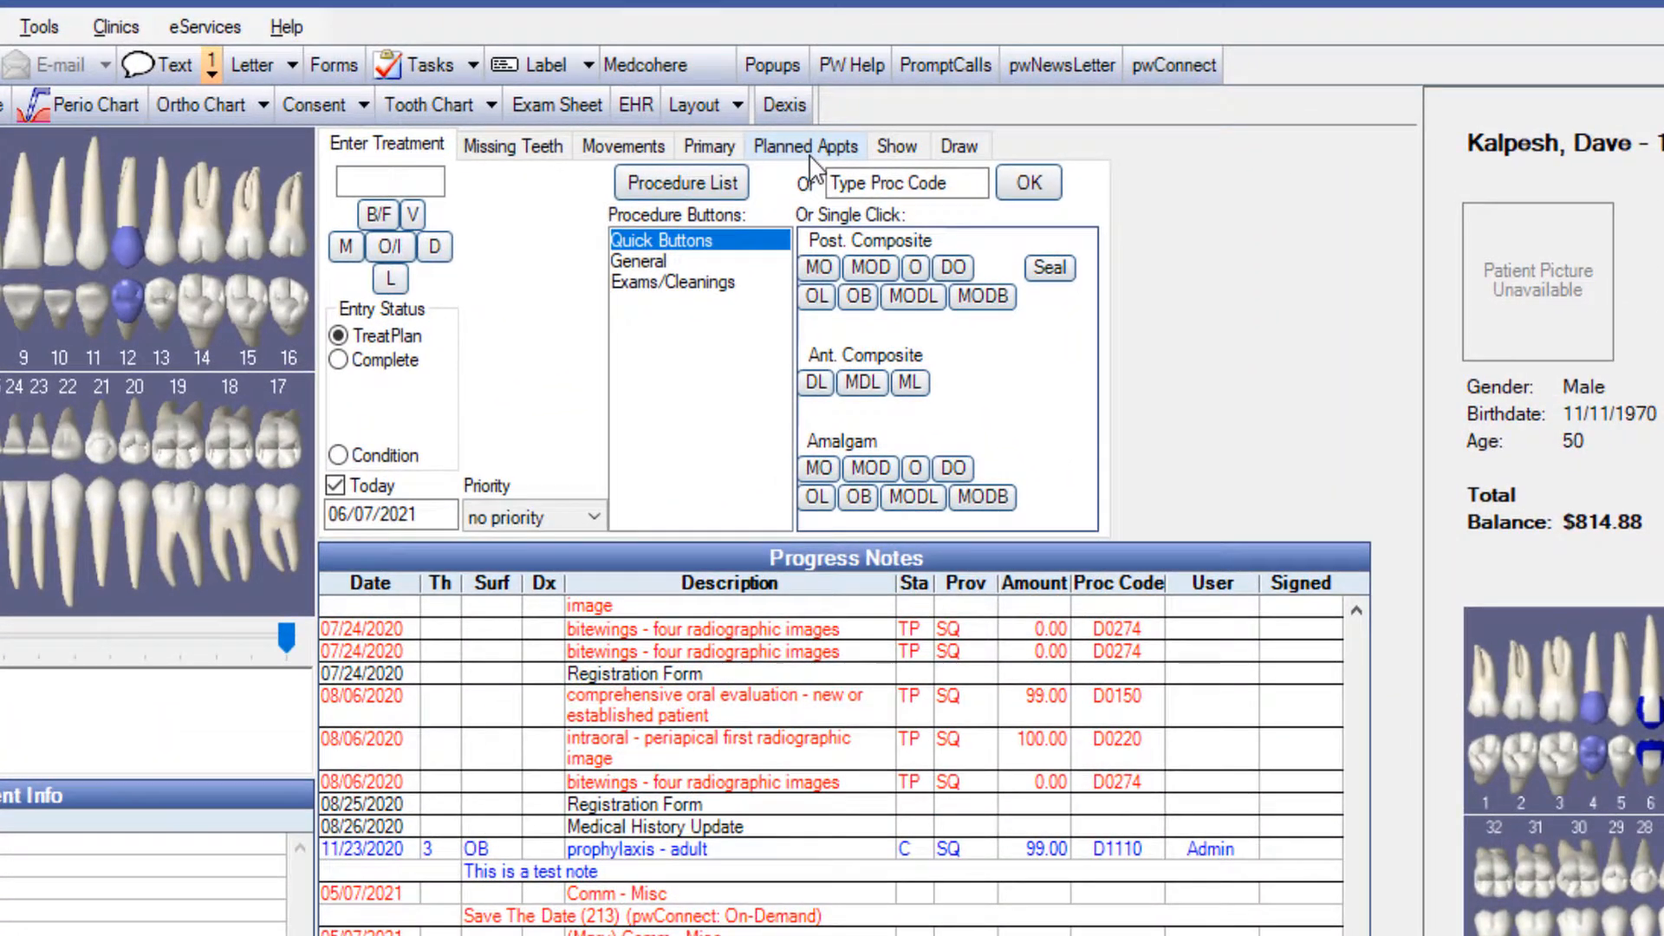
left_click(798, 155)
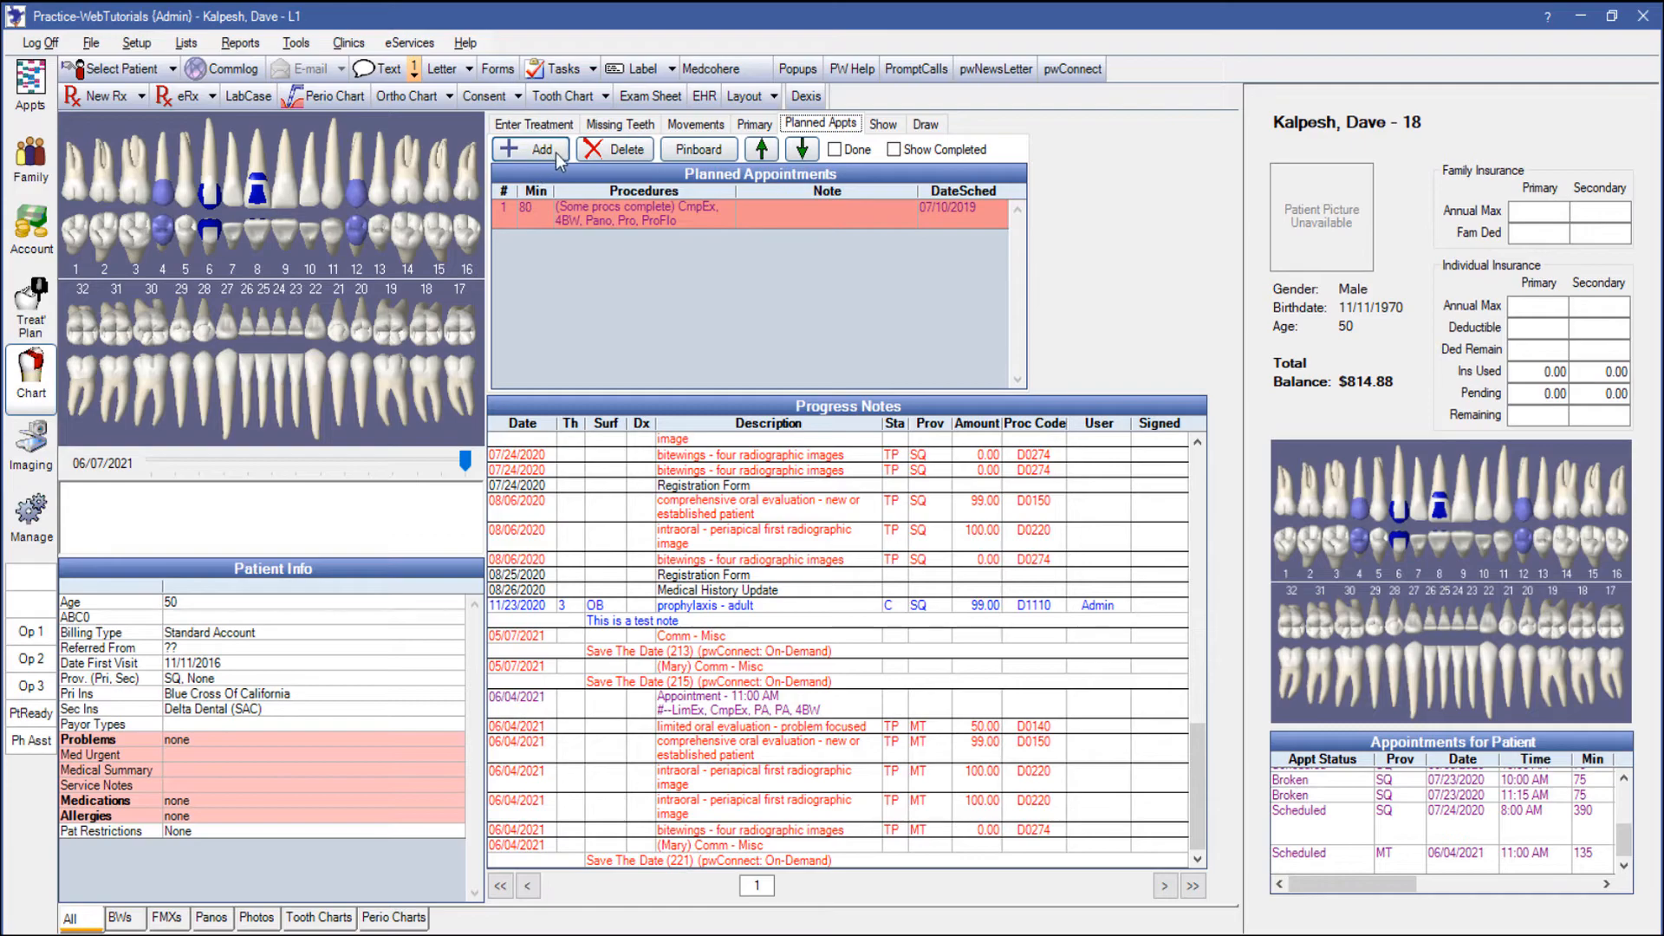
left_click(555, 153)
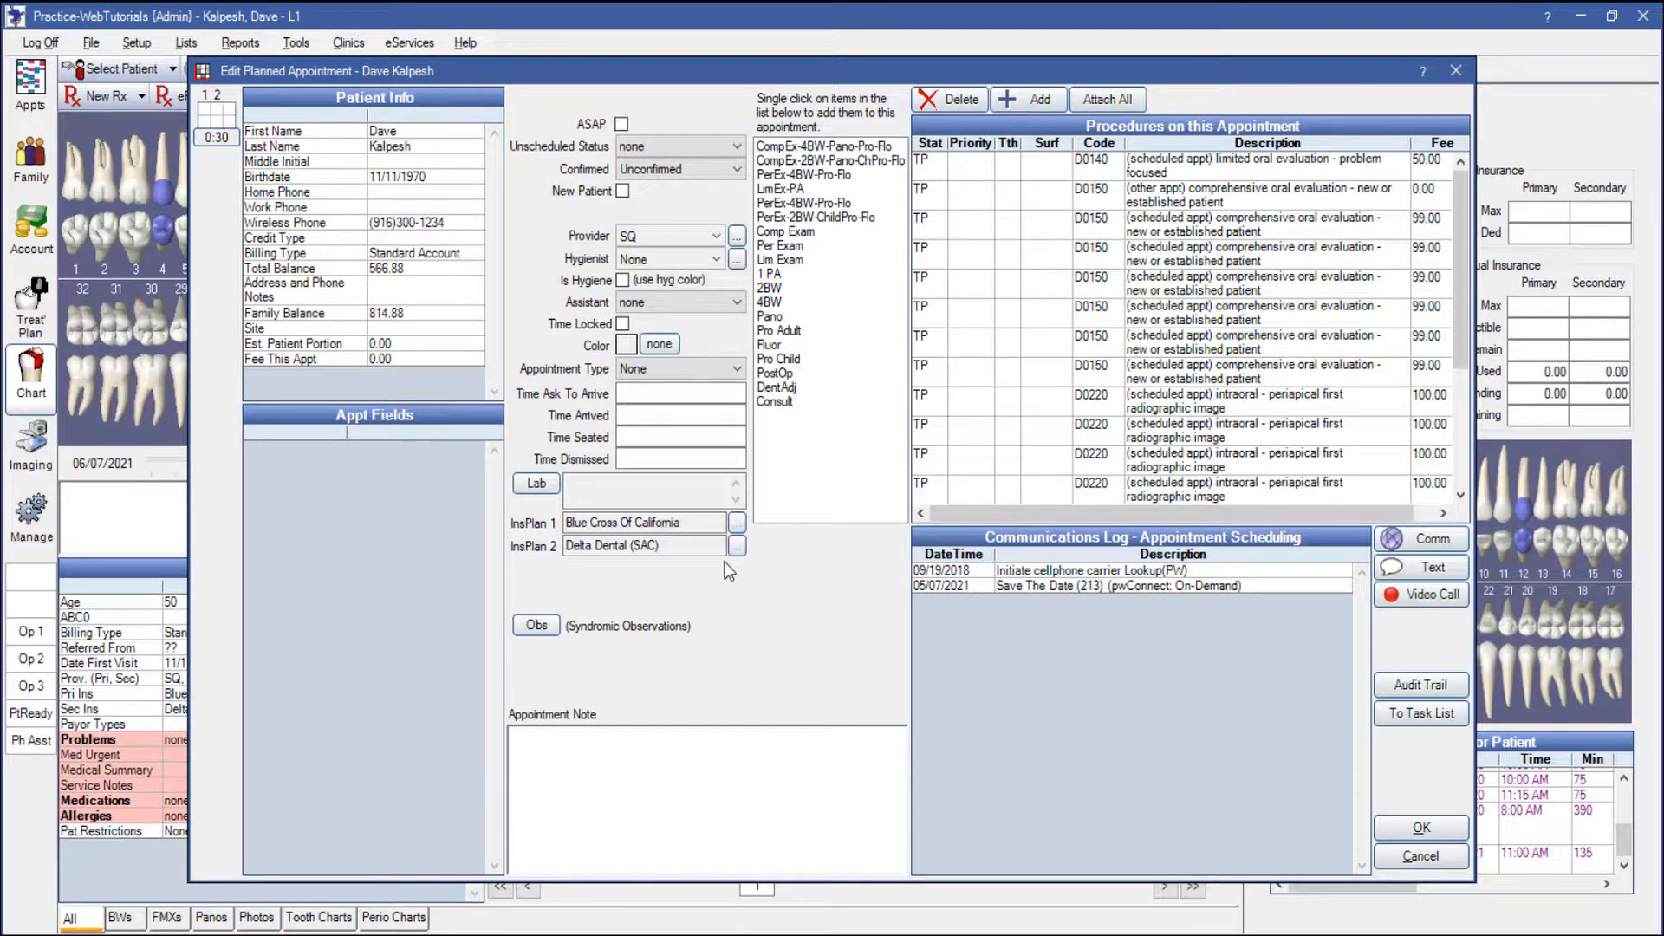
left_click(779, 330)
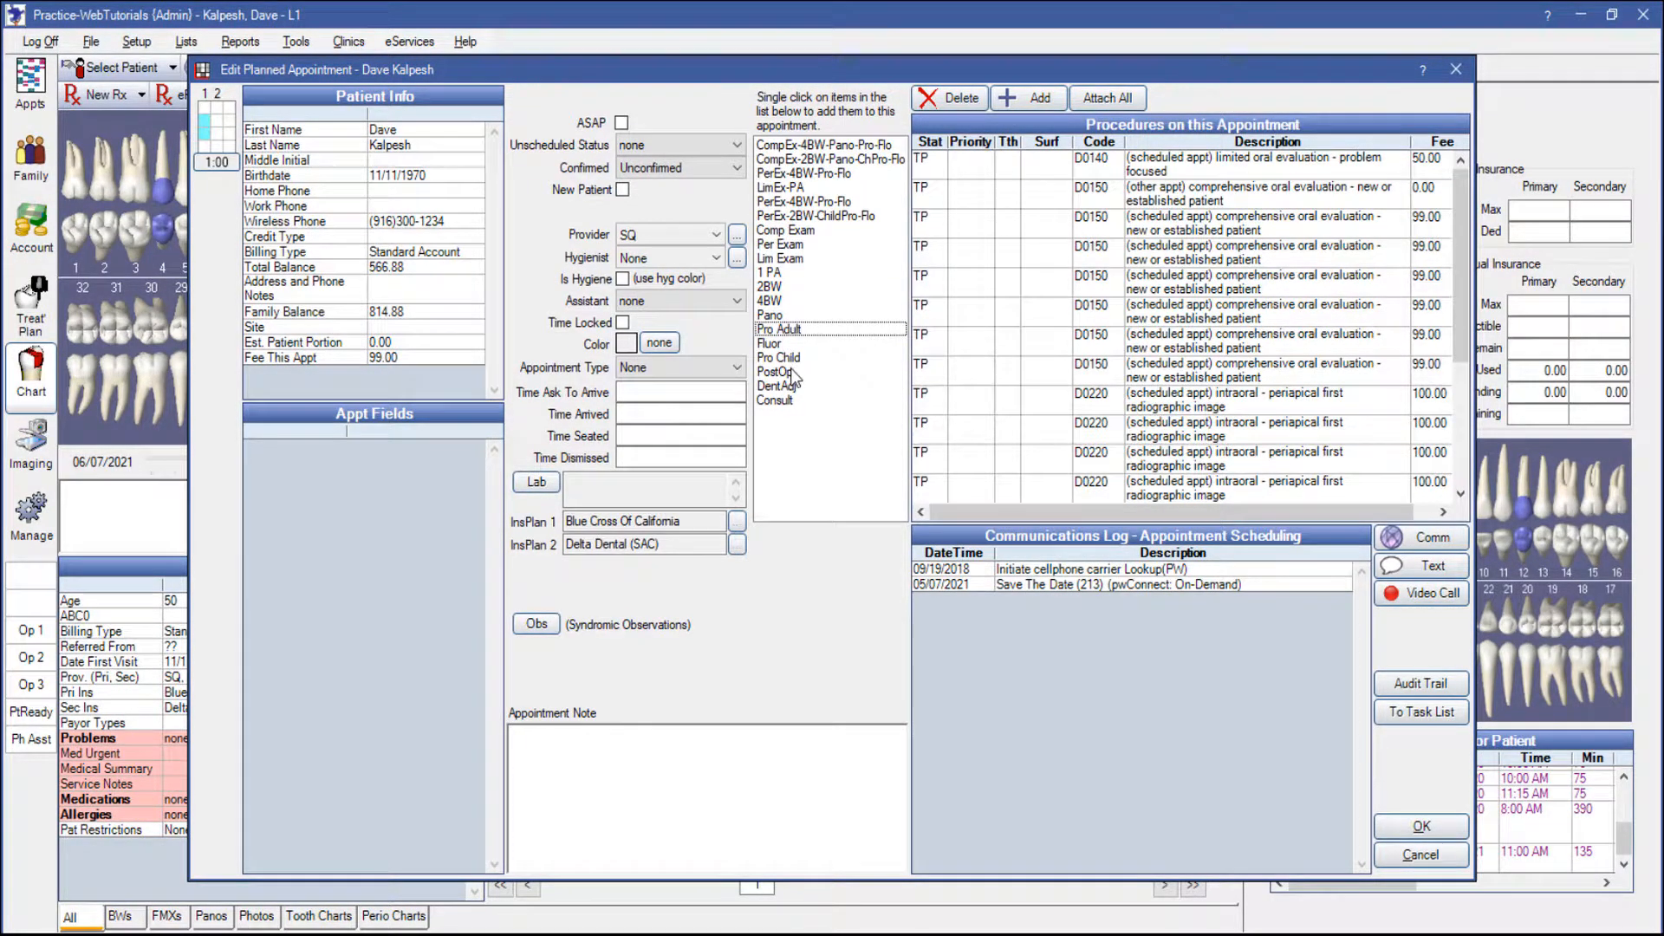
left_click(785, 333)
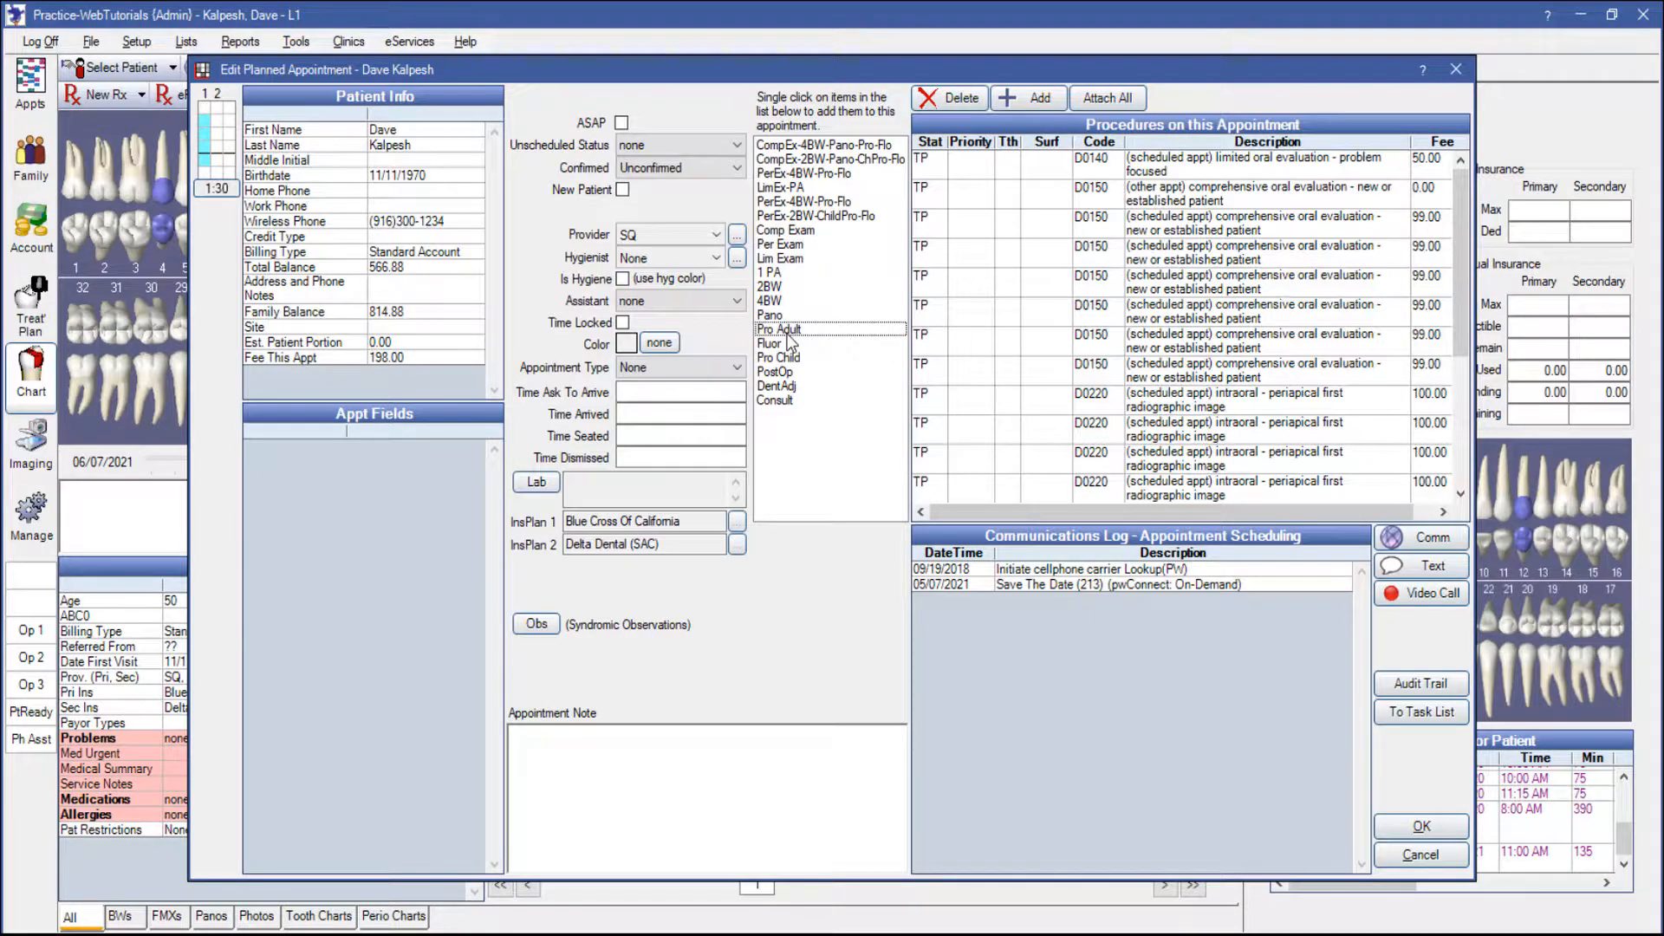
Assign tooth 14 and surface M to one of the adult prophylaxis procedures, and save the planned appointment
scroll(1058, 397, "down", 5)
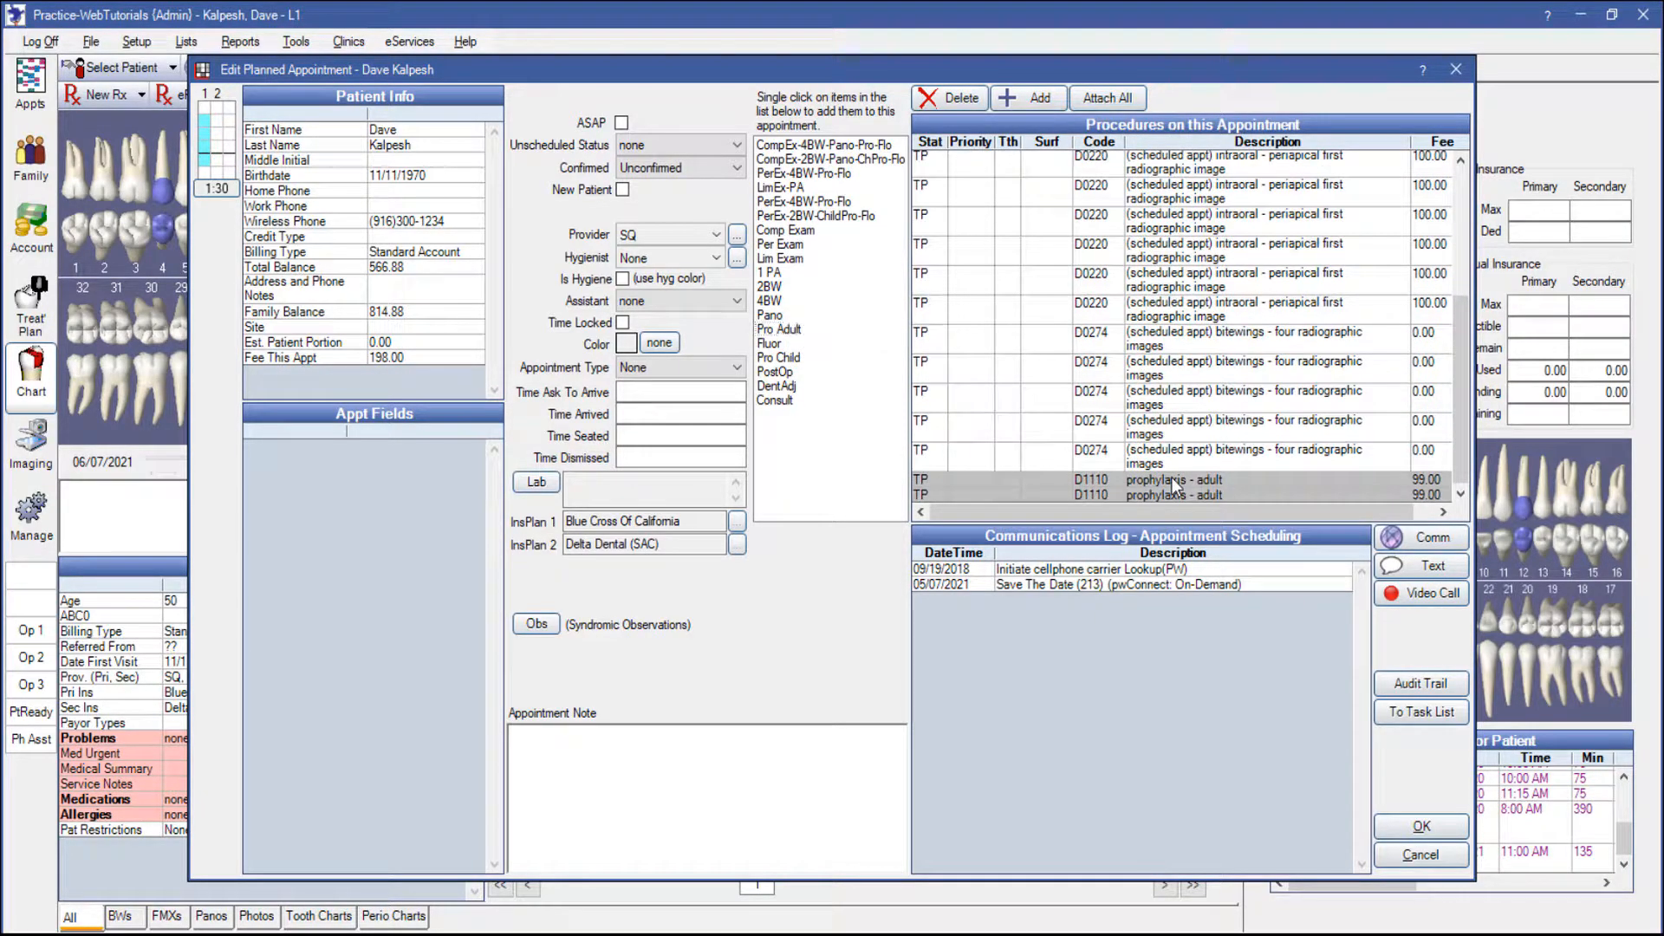
left_click(1172, 479)
double_click(1172, 482)
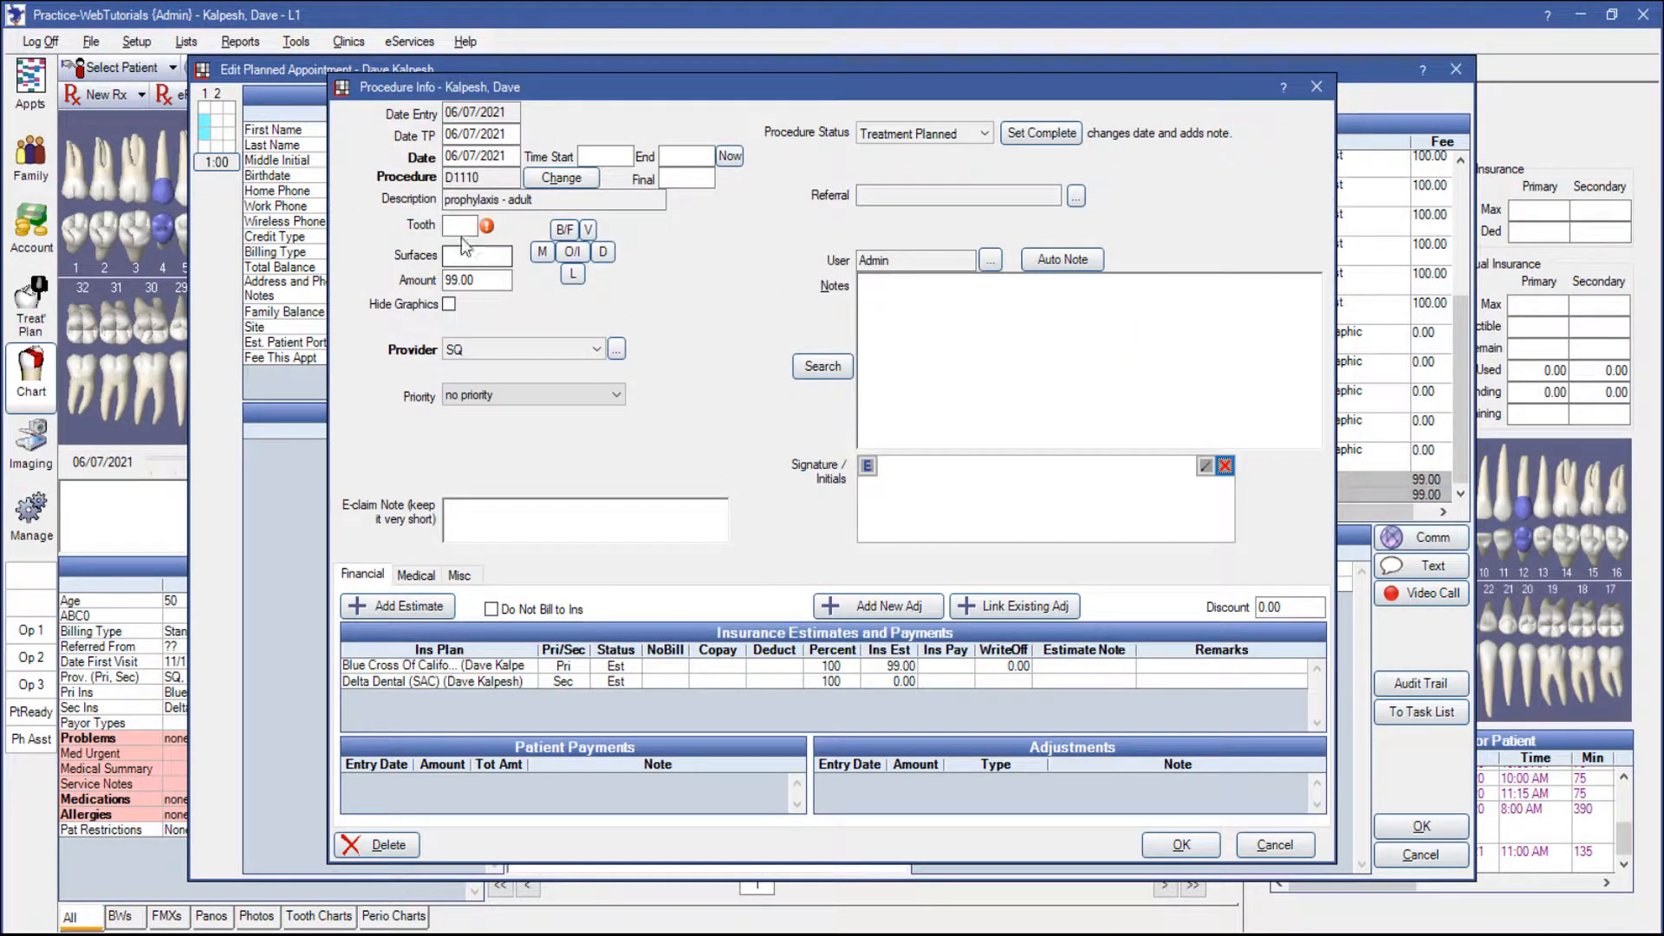
type("14")
left_click(539, 252)
left_click(1179, 845)
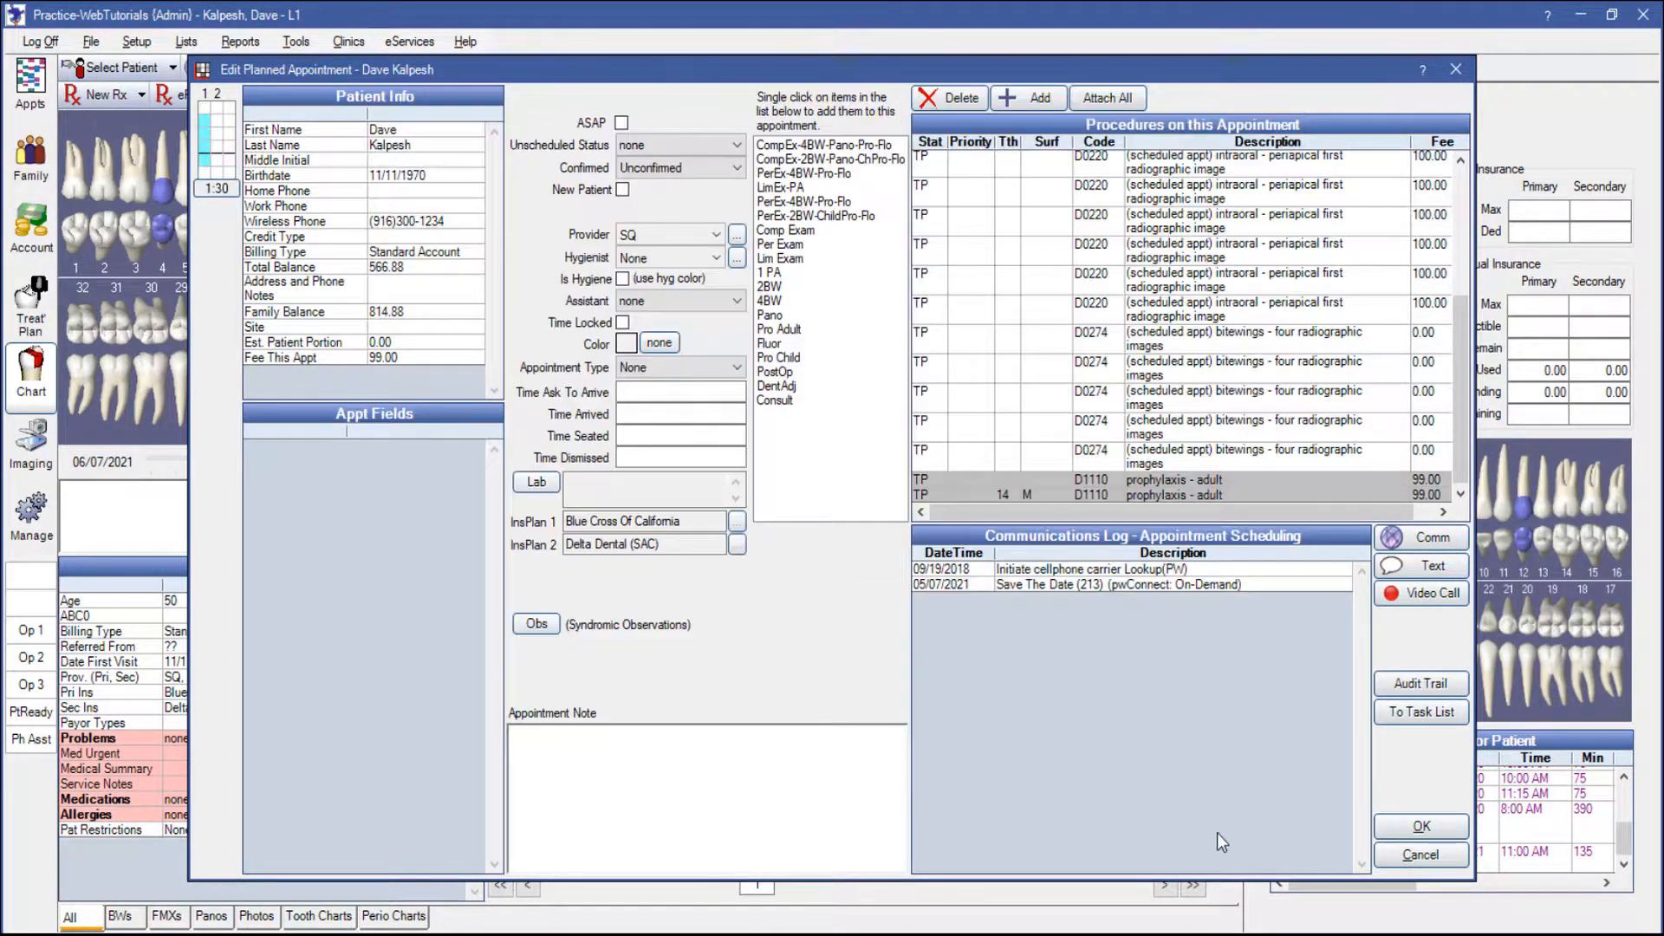
left_click(1391, 830)
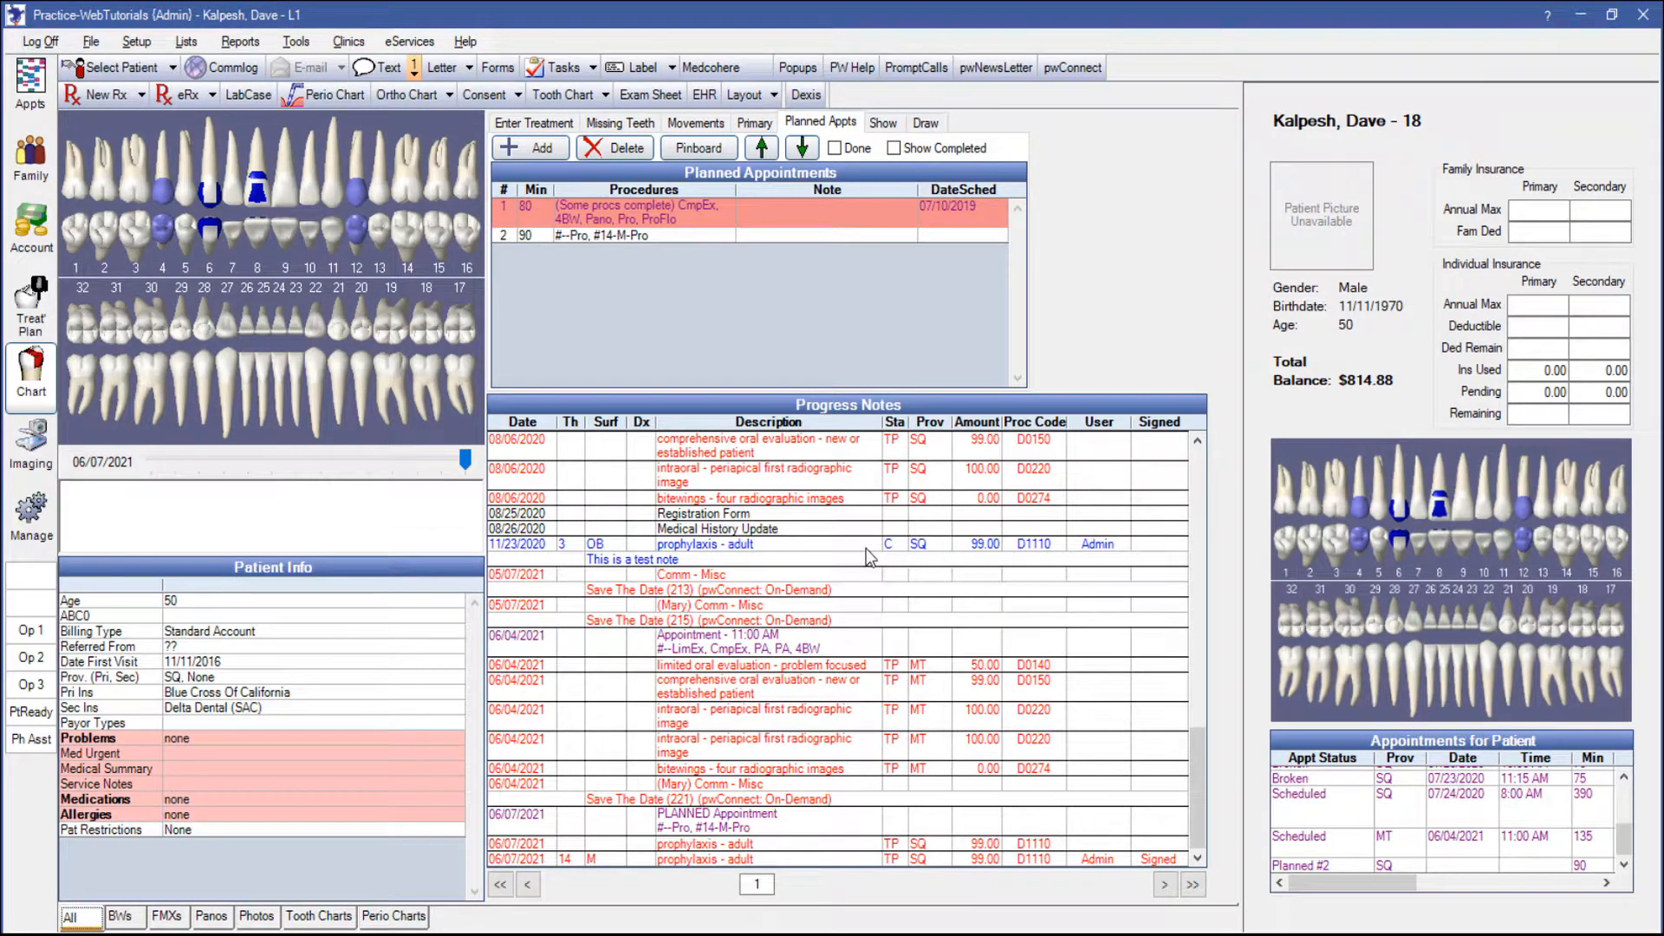
Create a planned appointment from the active treatment plan for the third listed procedure, the D0150 comprehensive oral evaluation
left_click(56, 319)
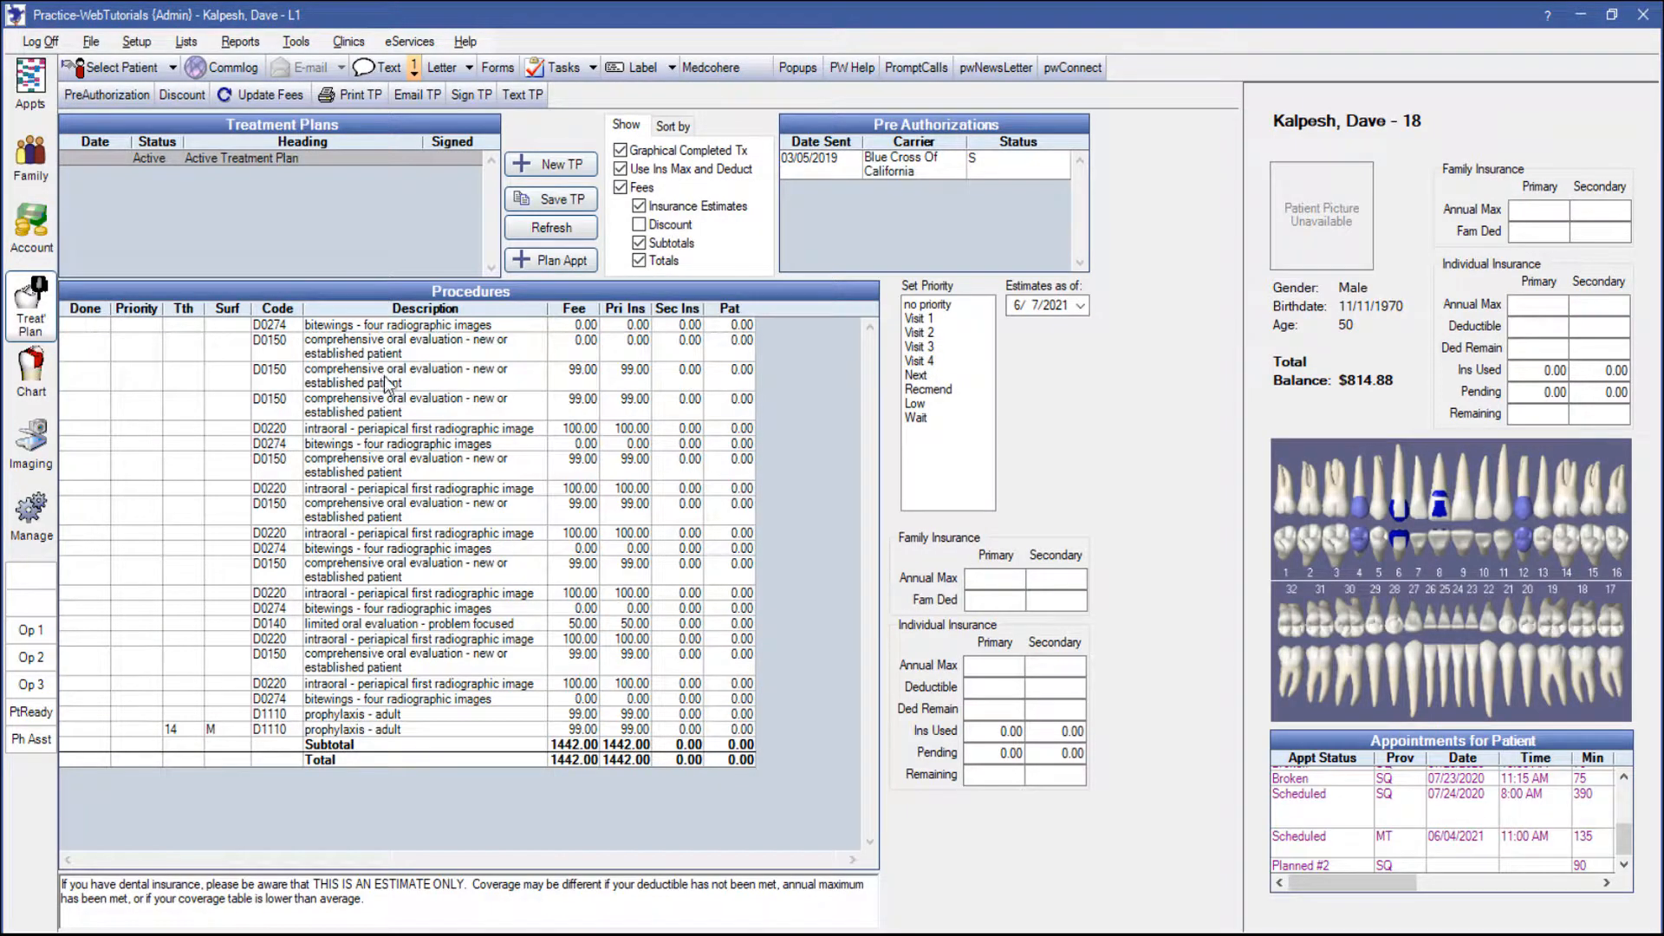
left_click(387, 384)
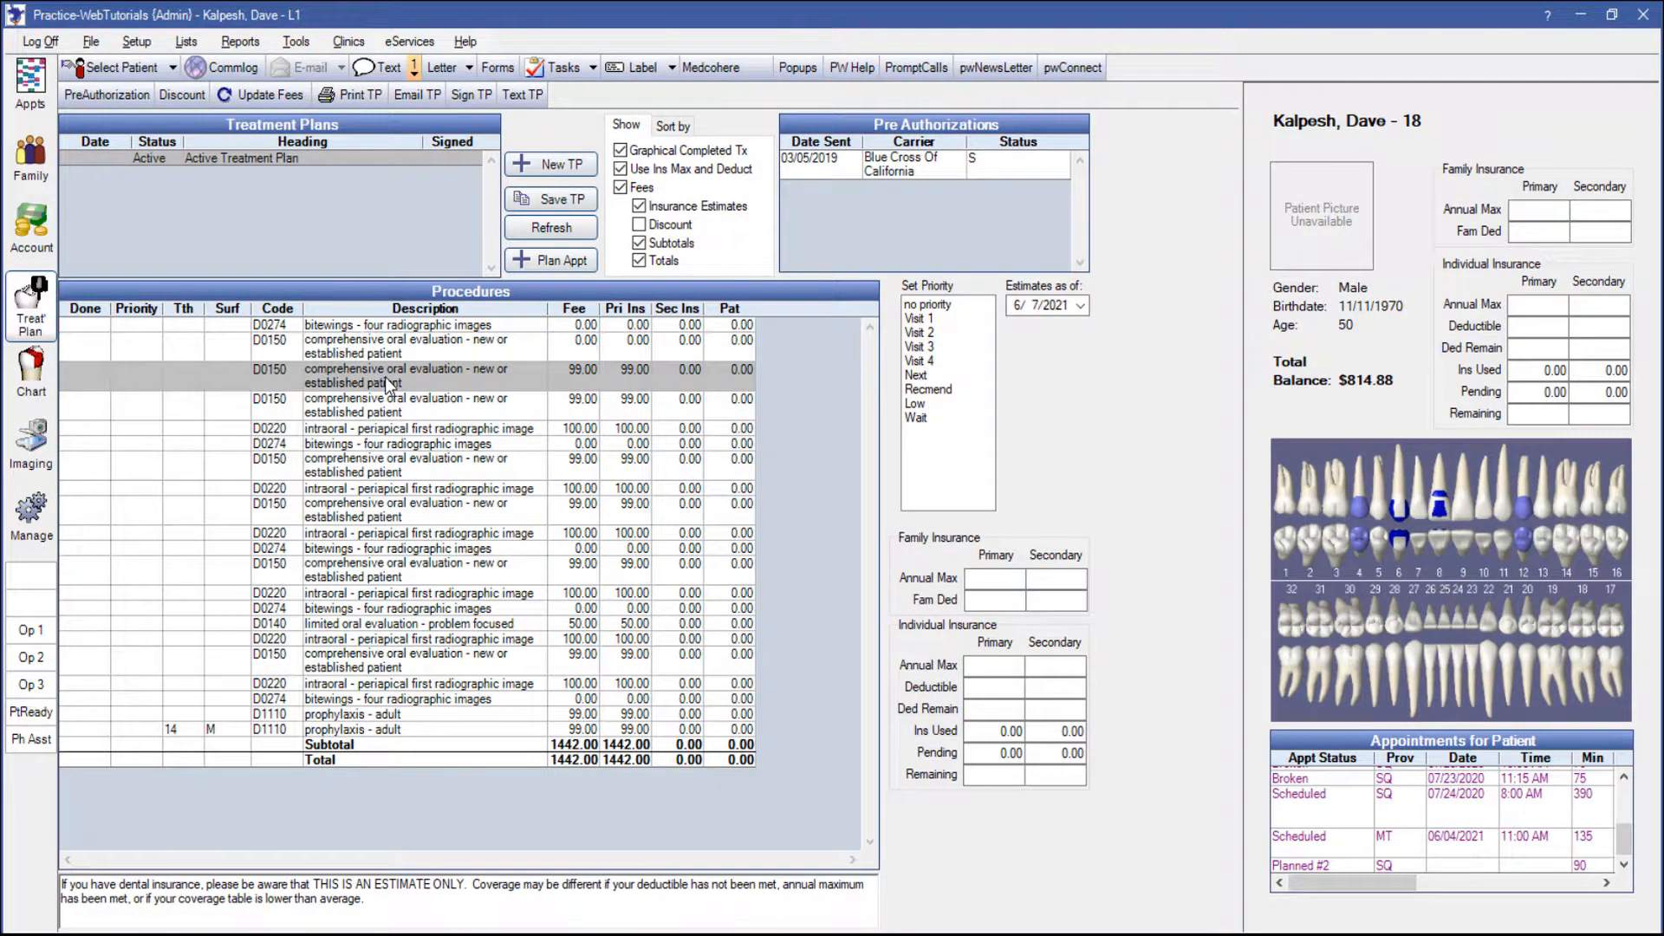
right_click(388, 384)
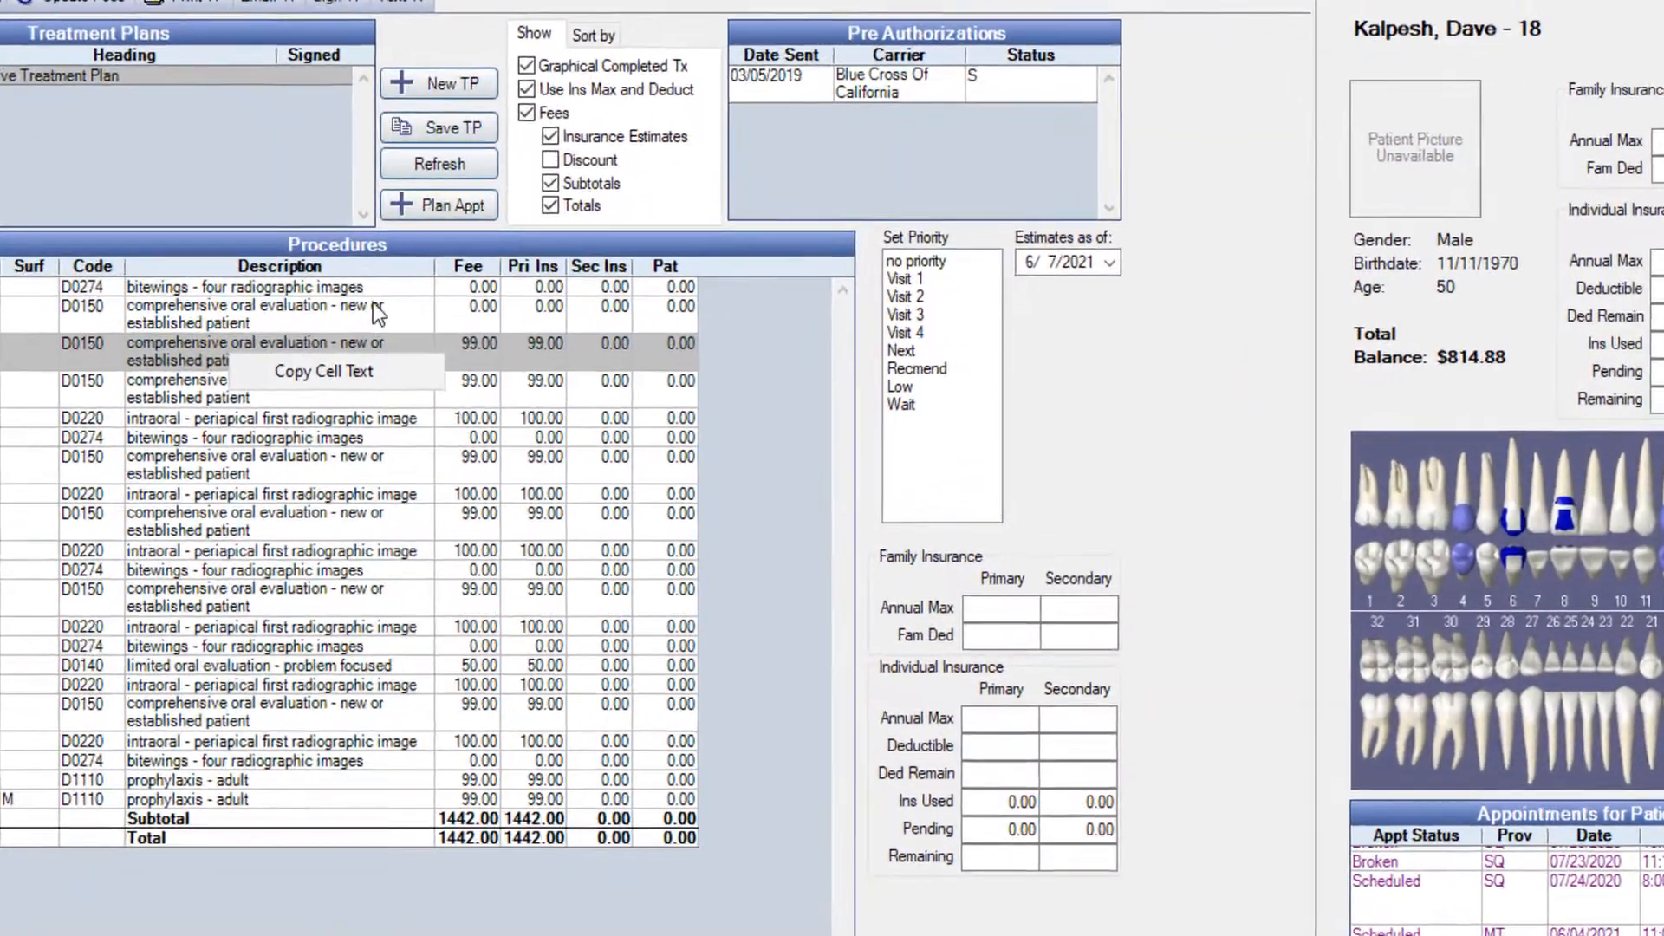
left_click(561, 262)
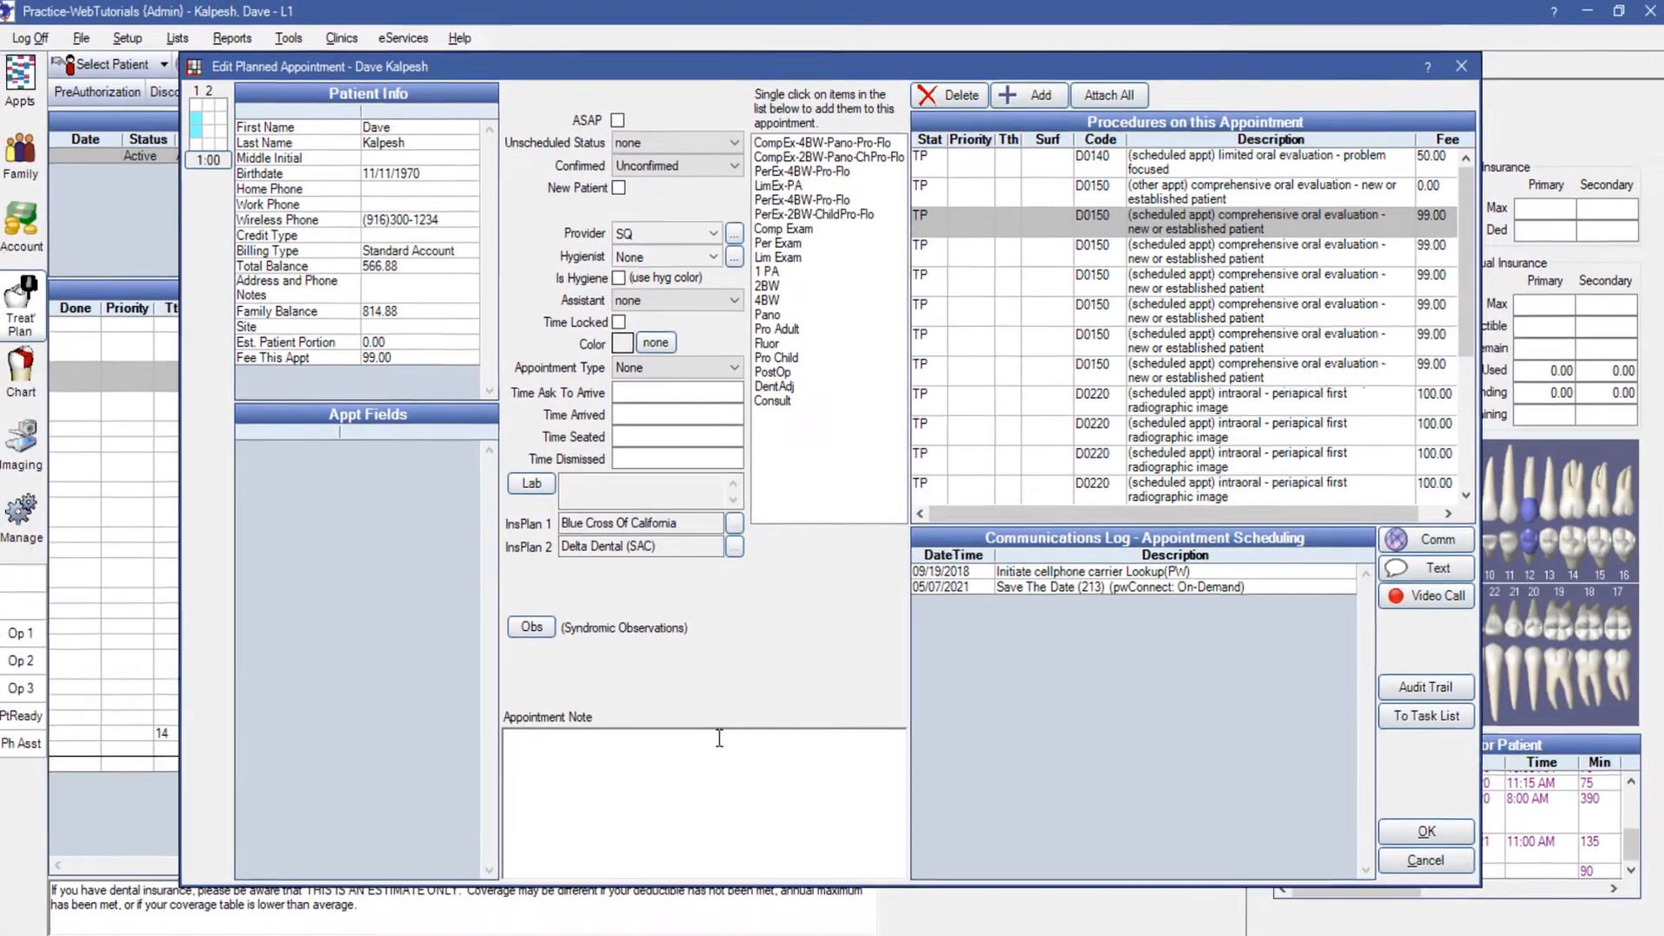
left_click(645, 821)
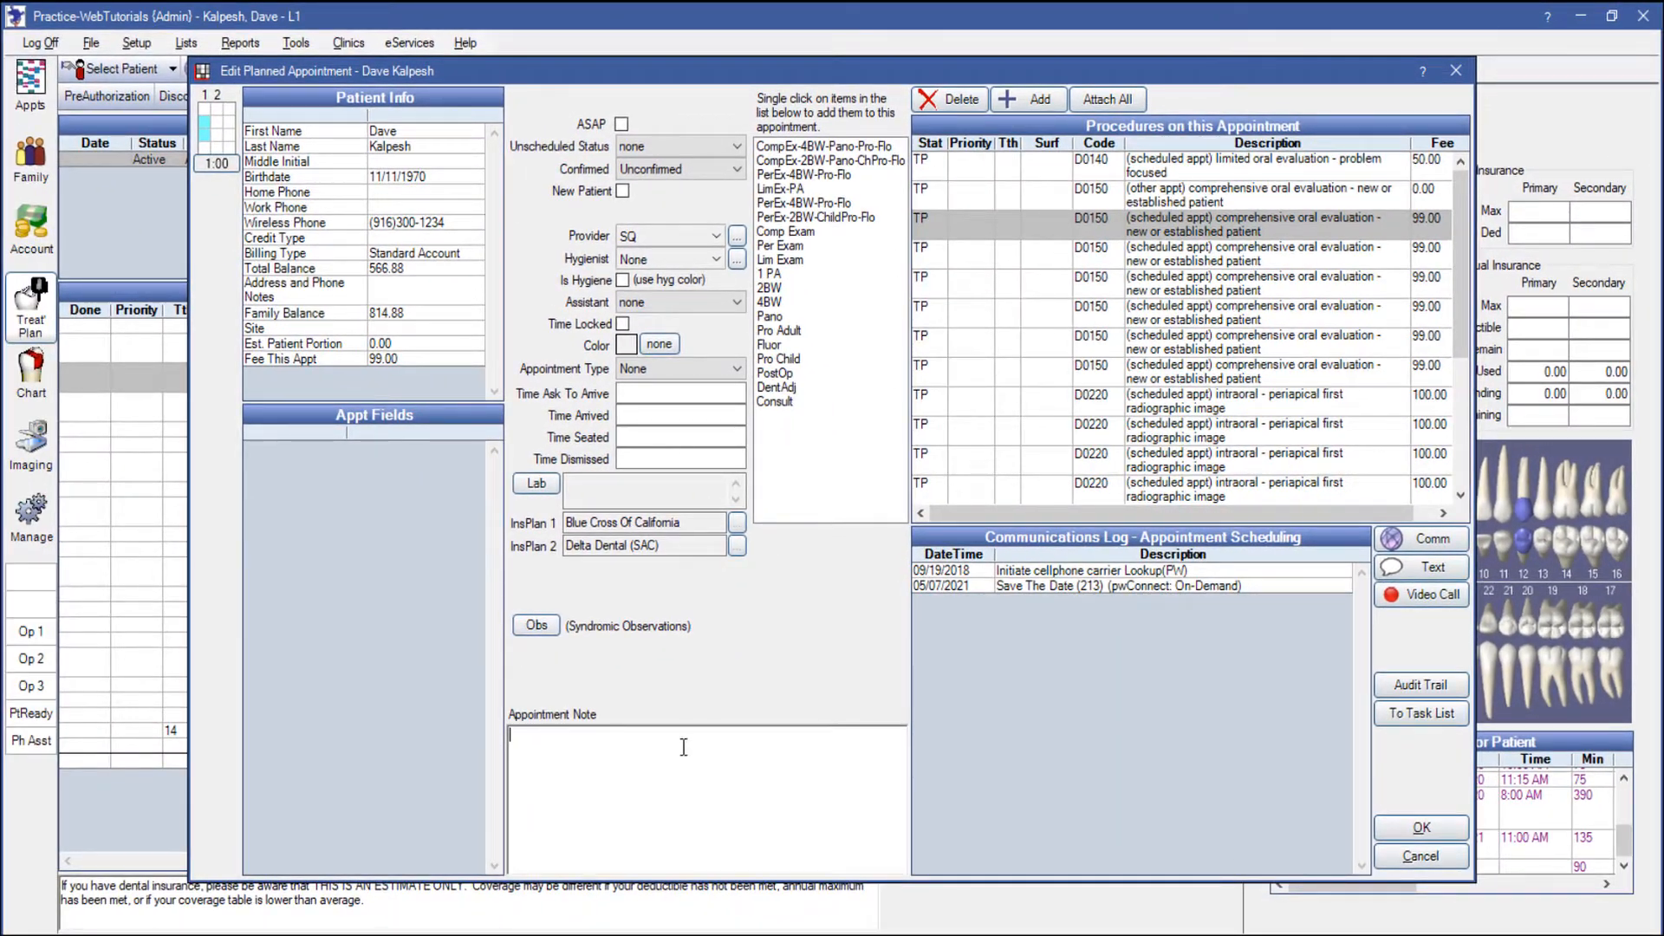
left_click(1388, 828)
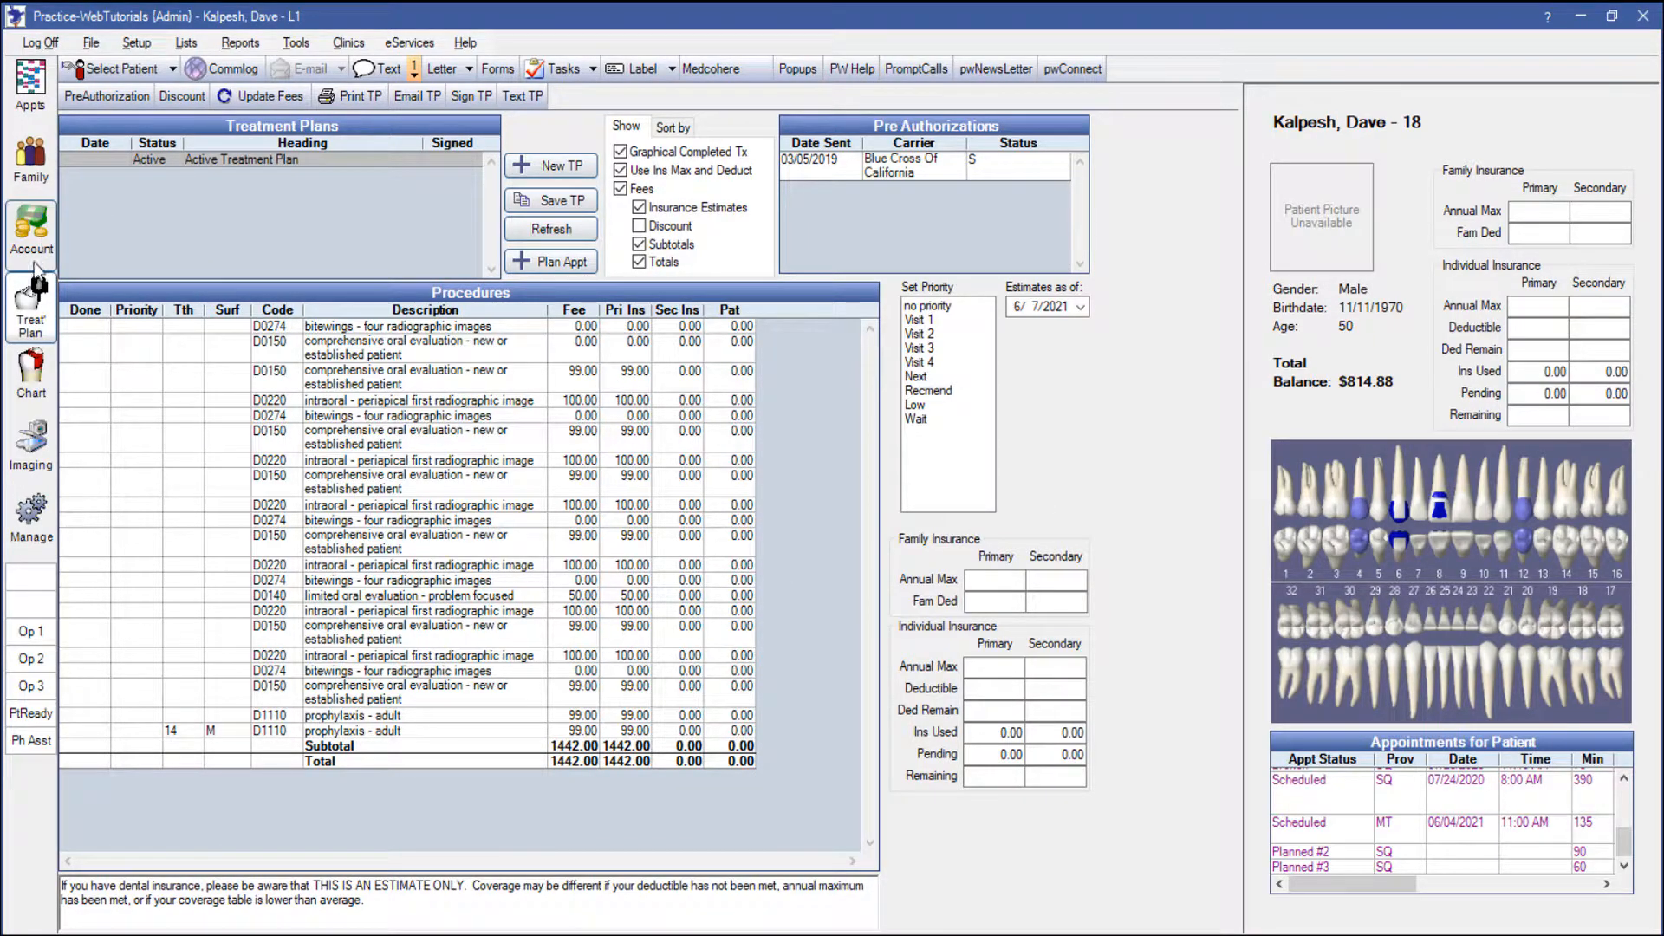
Try to mark the planned appointments in the patient's chart as done, cancelling the deletion of all of them
left_click(31, 373)
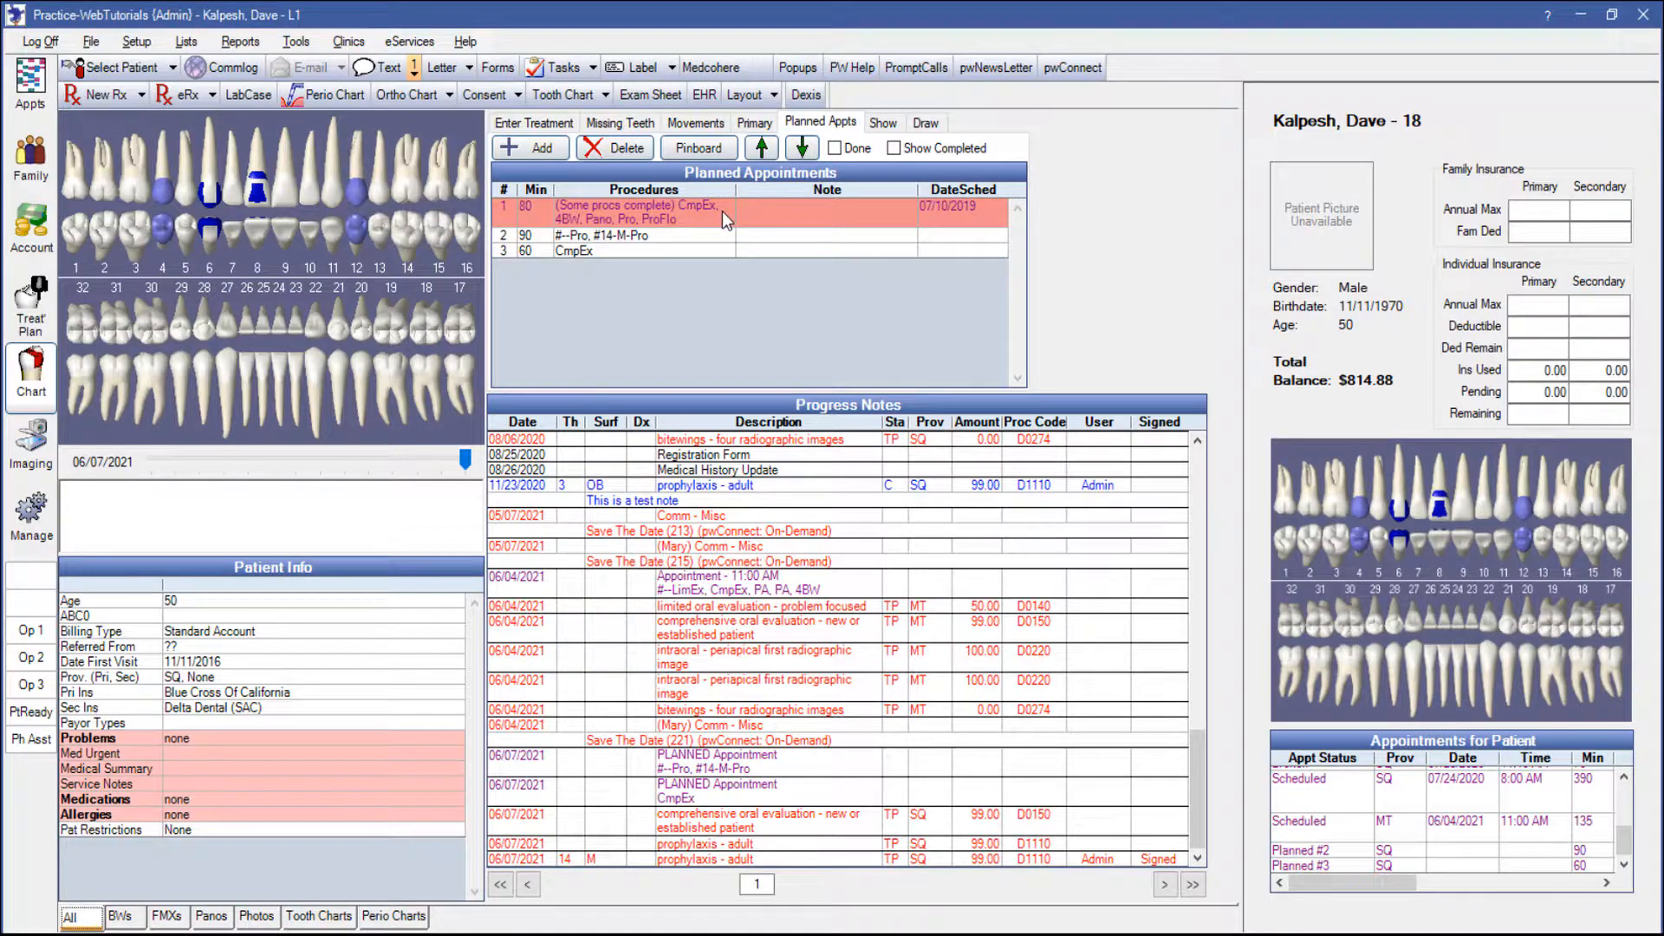
left_click(834, 149)
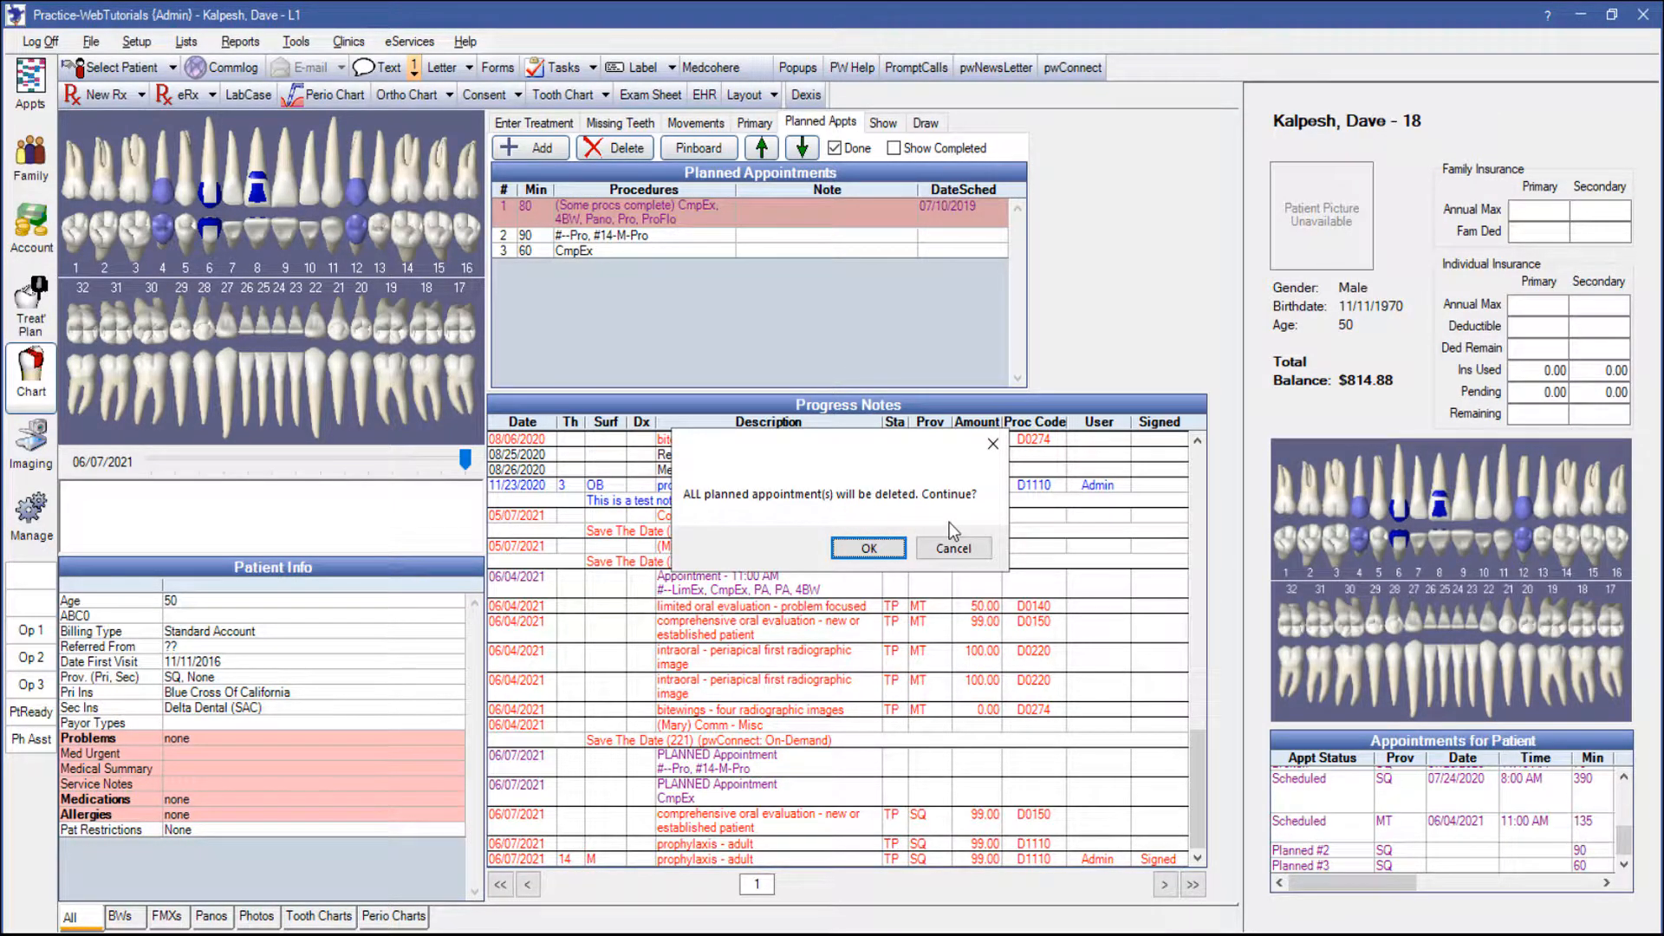
left_click(954, 548)
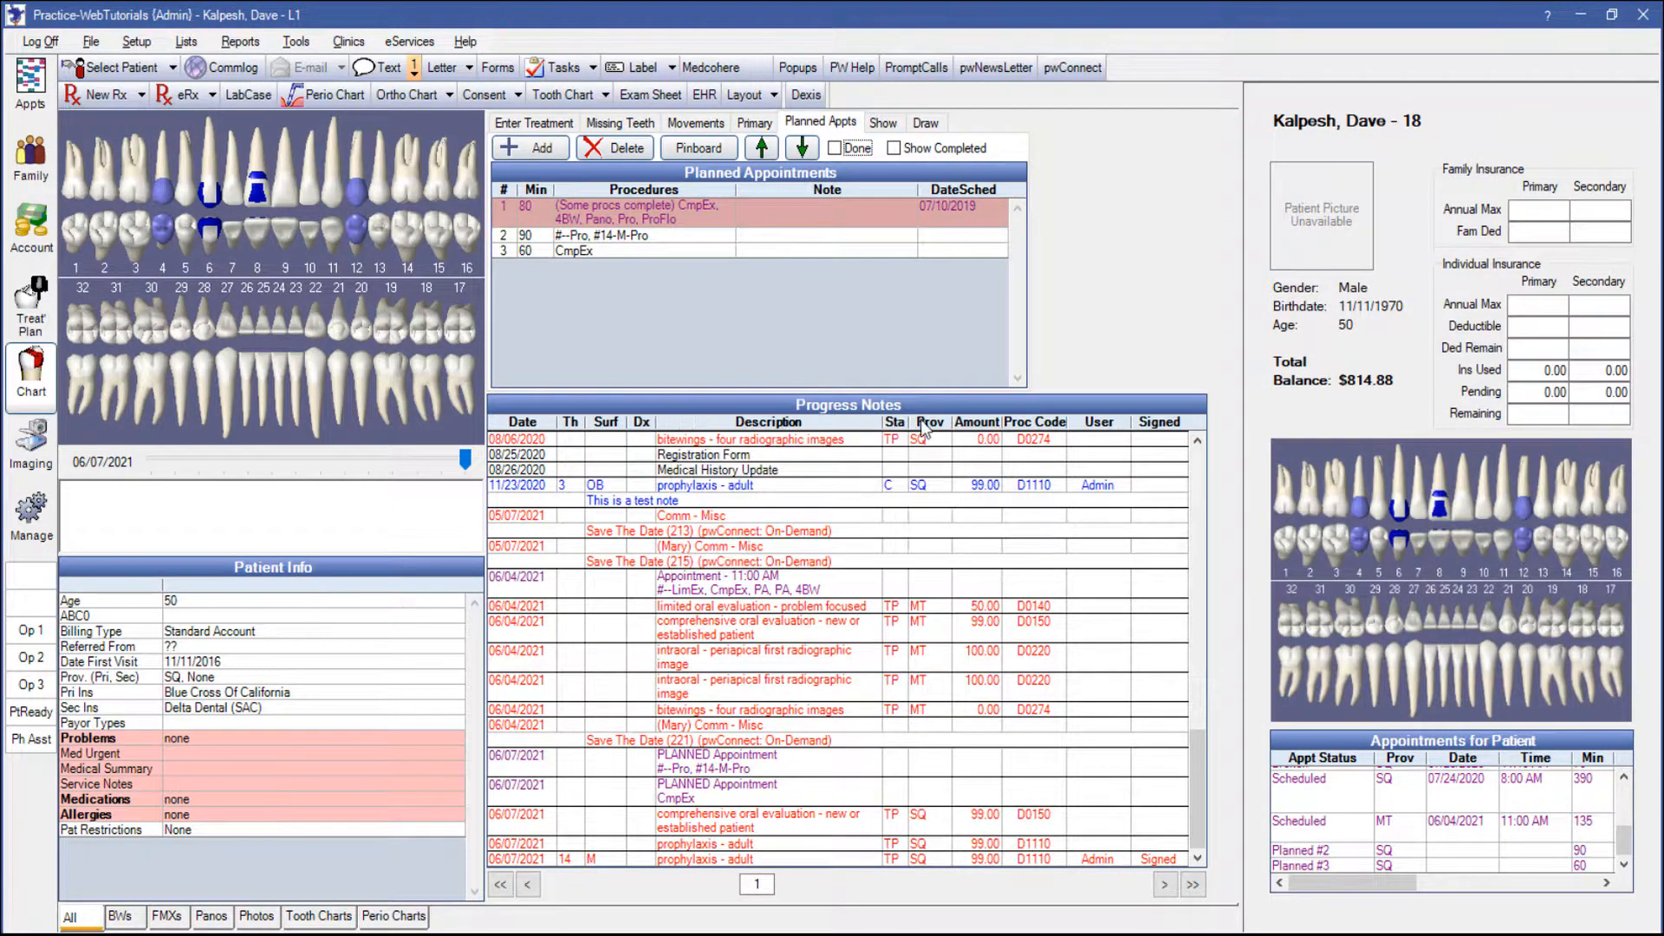
left_click(901, 151)
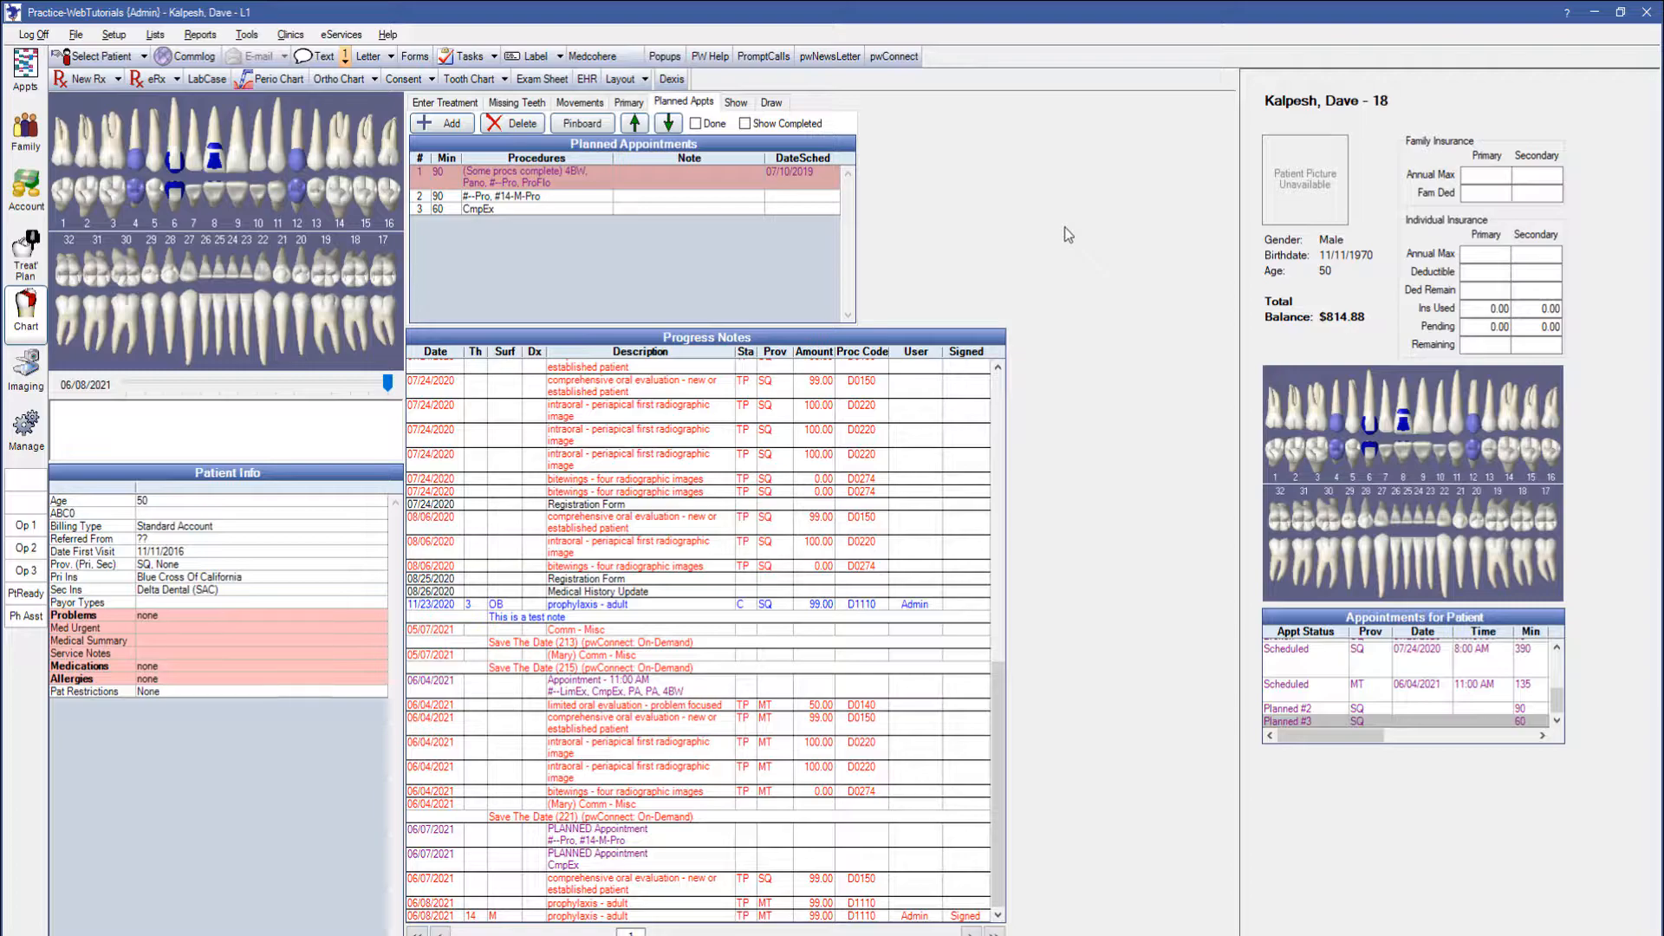
Send the #--Pro, #14-M-Pro planned appointment to the pinboard and schedule it in Operatory 2 at 9:00 AM on June 8
left_click(691, 197)
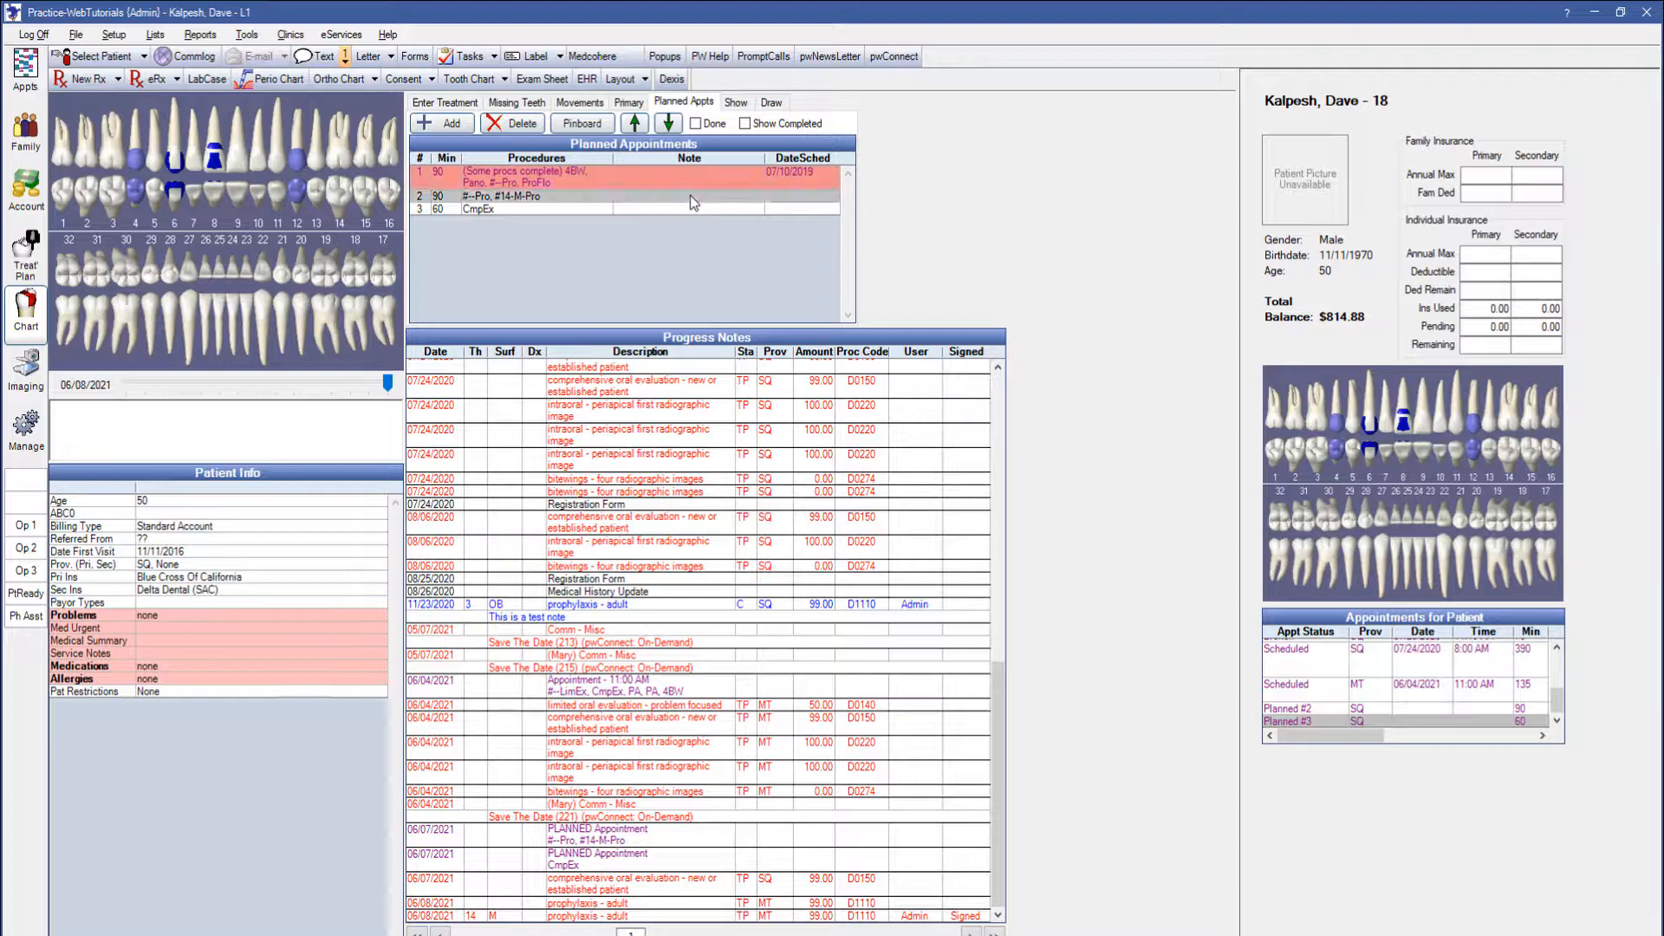
left_click(581, 125)
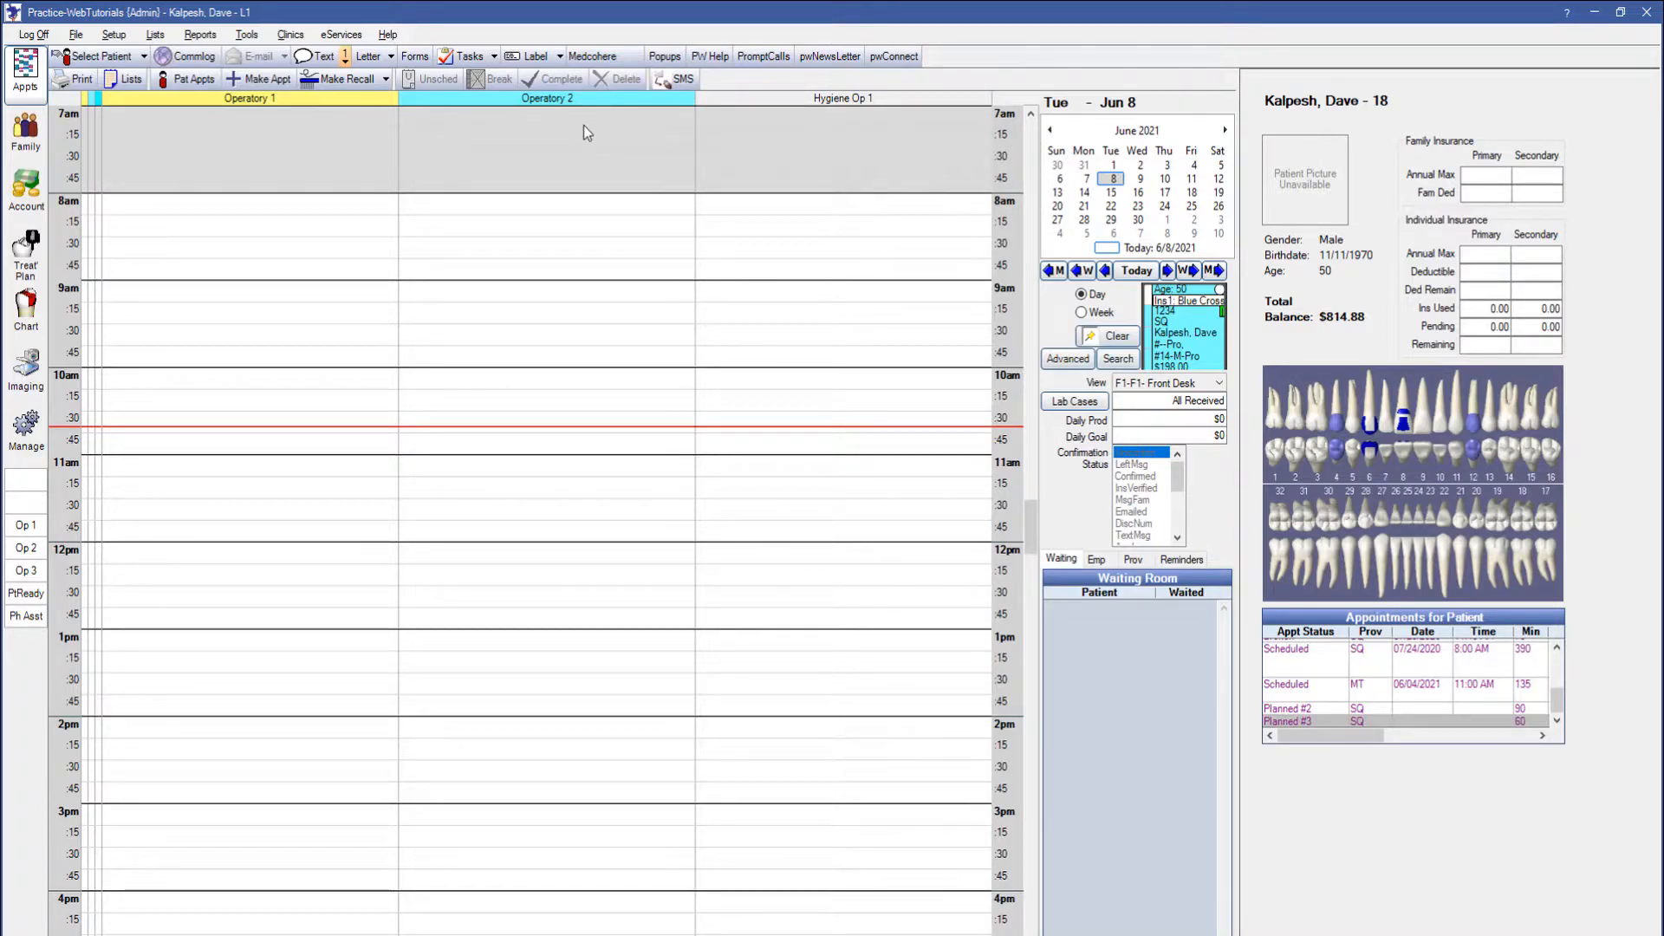
left_click_drag(1198, 331, 459, 335)
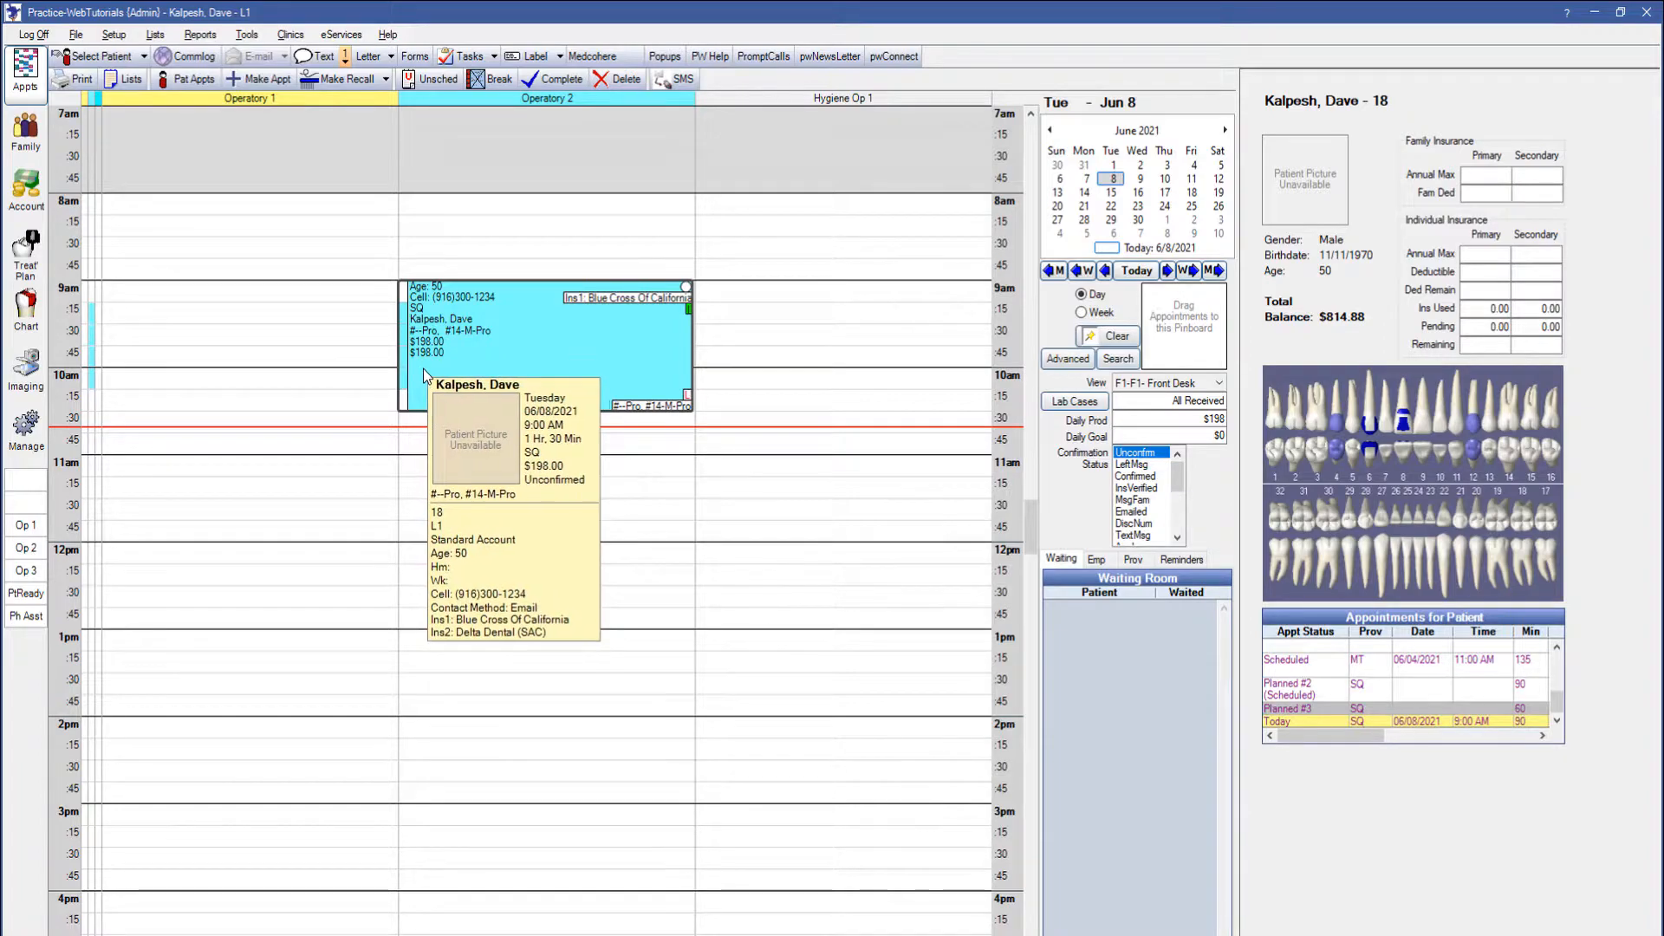
left_click(481, 355)
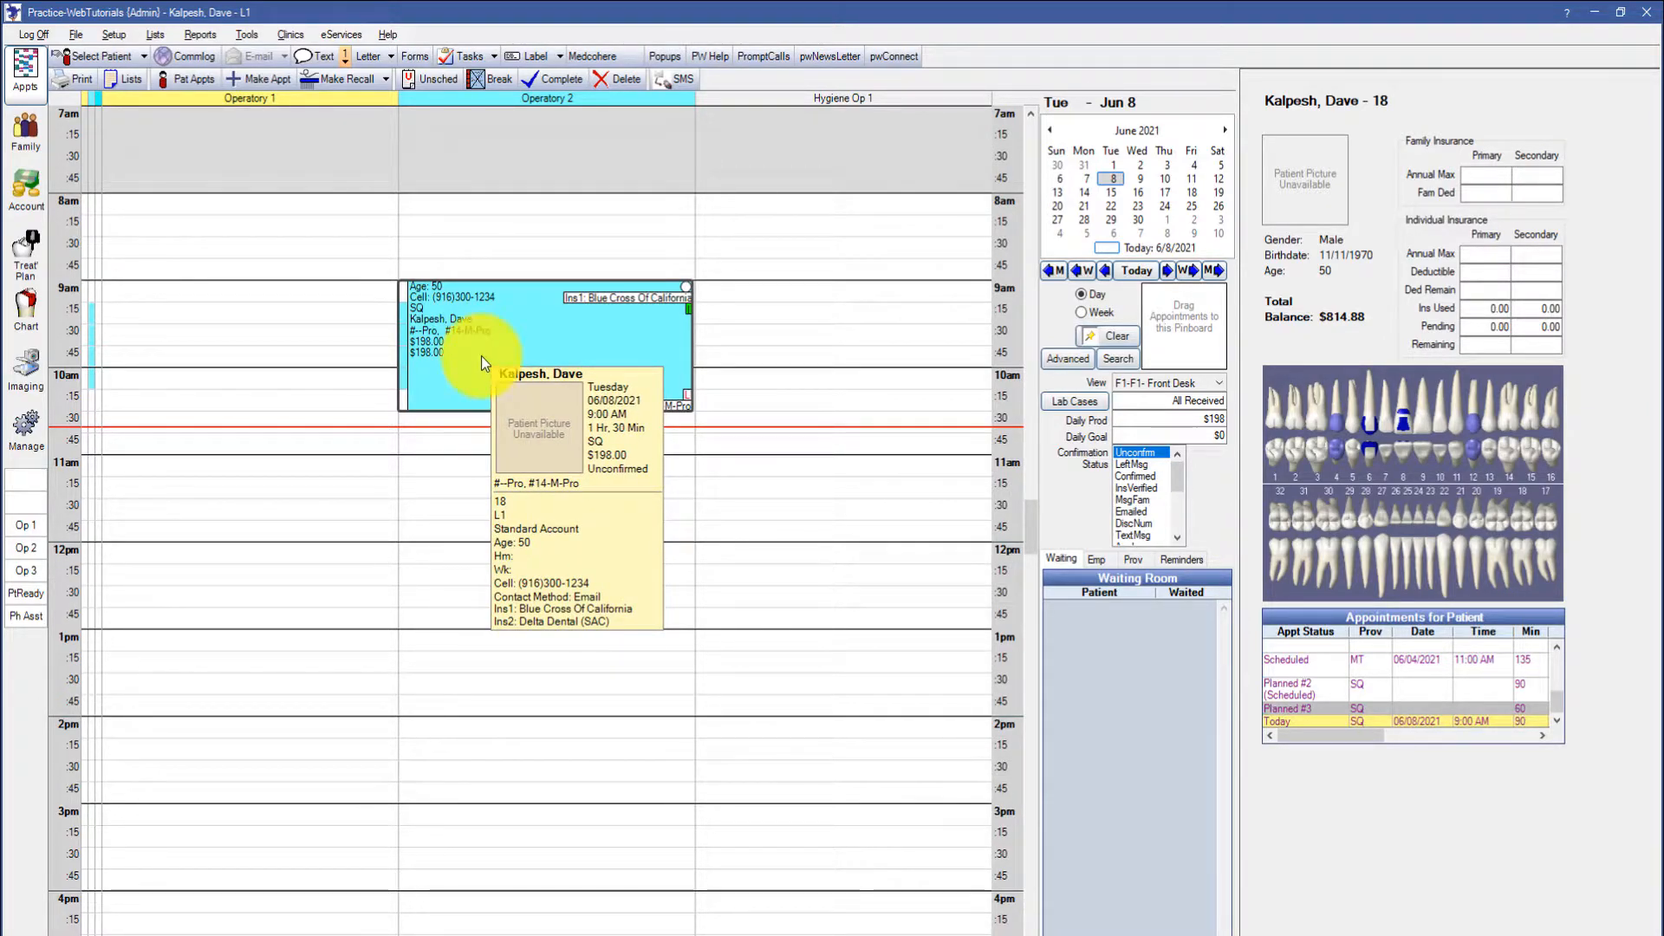
Copy the Planned #3 CmpEx appointment from the patient's full appointment list to the pinboard
left_click(184, 85)
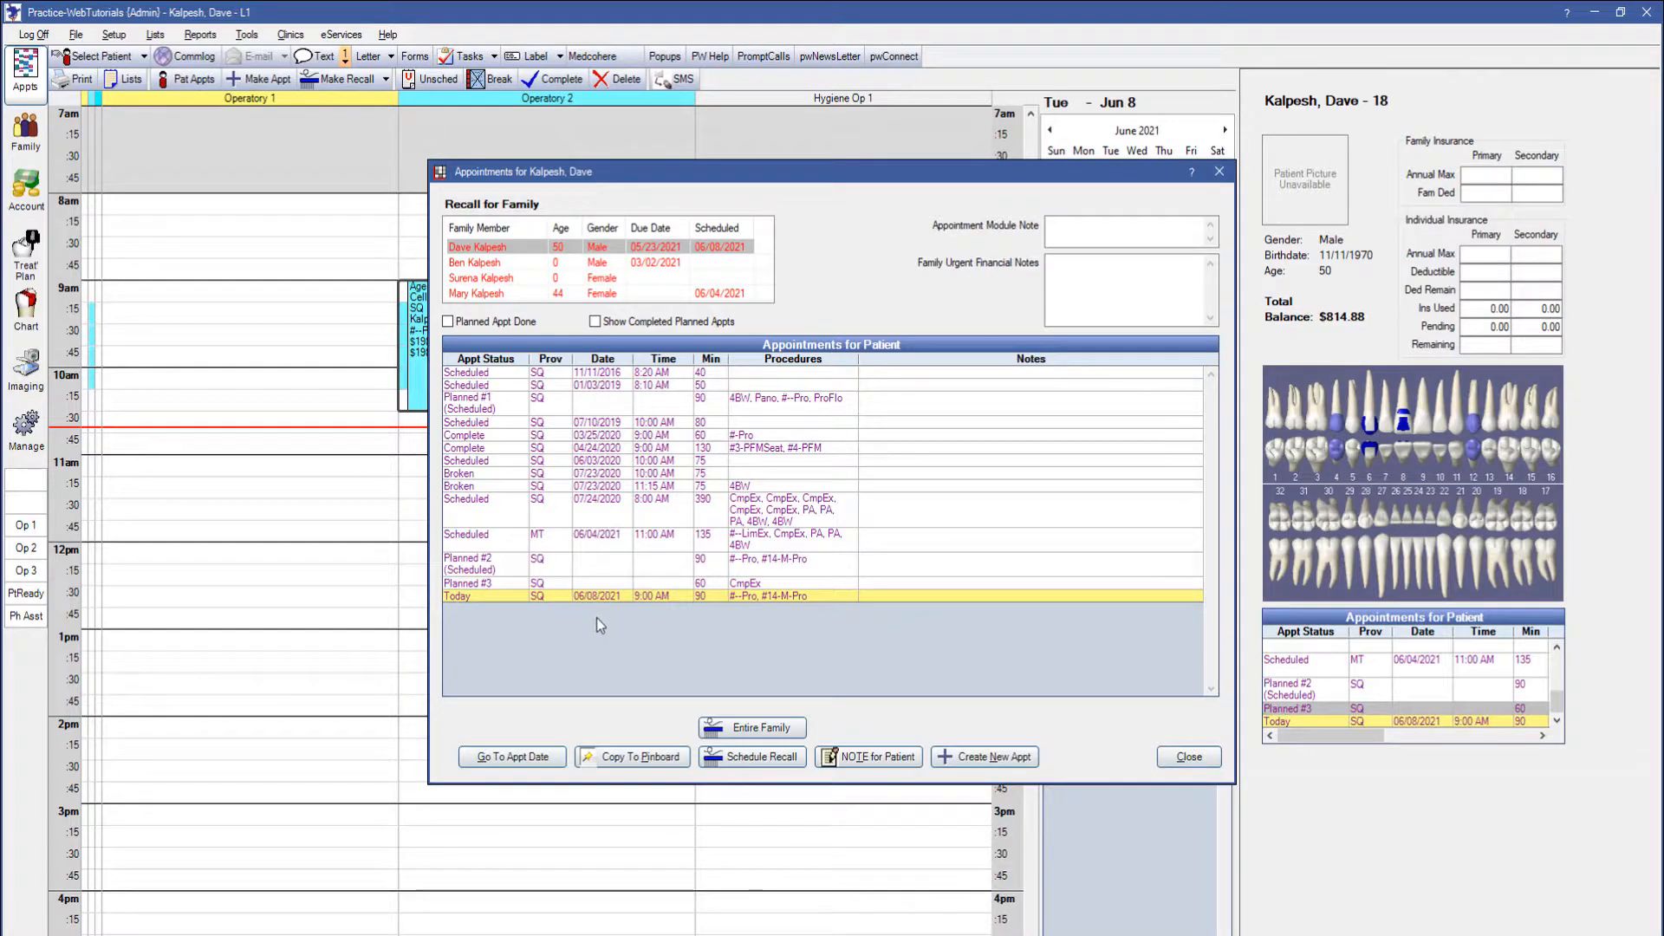
left_click(479, 566)
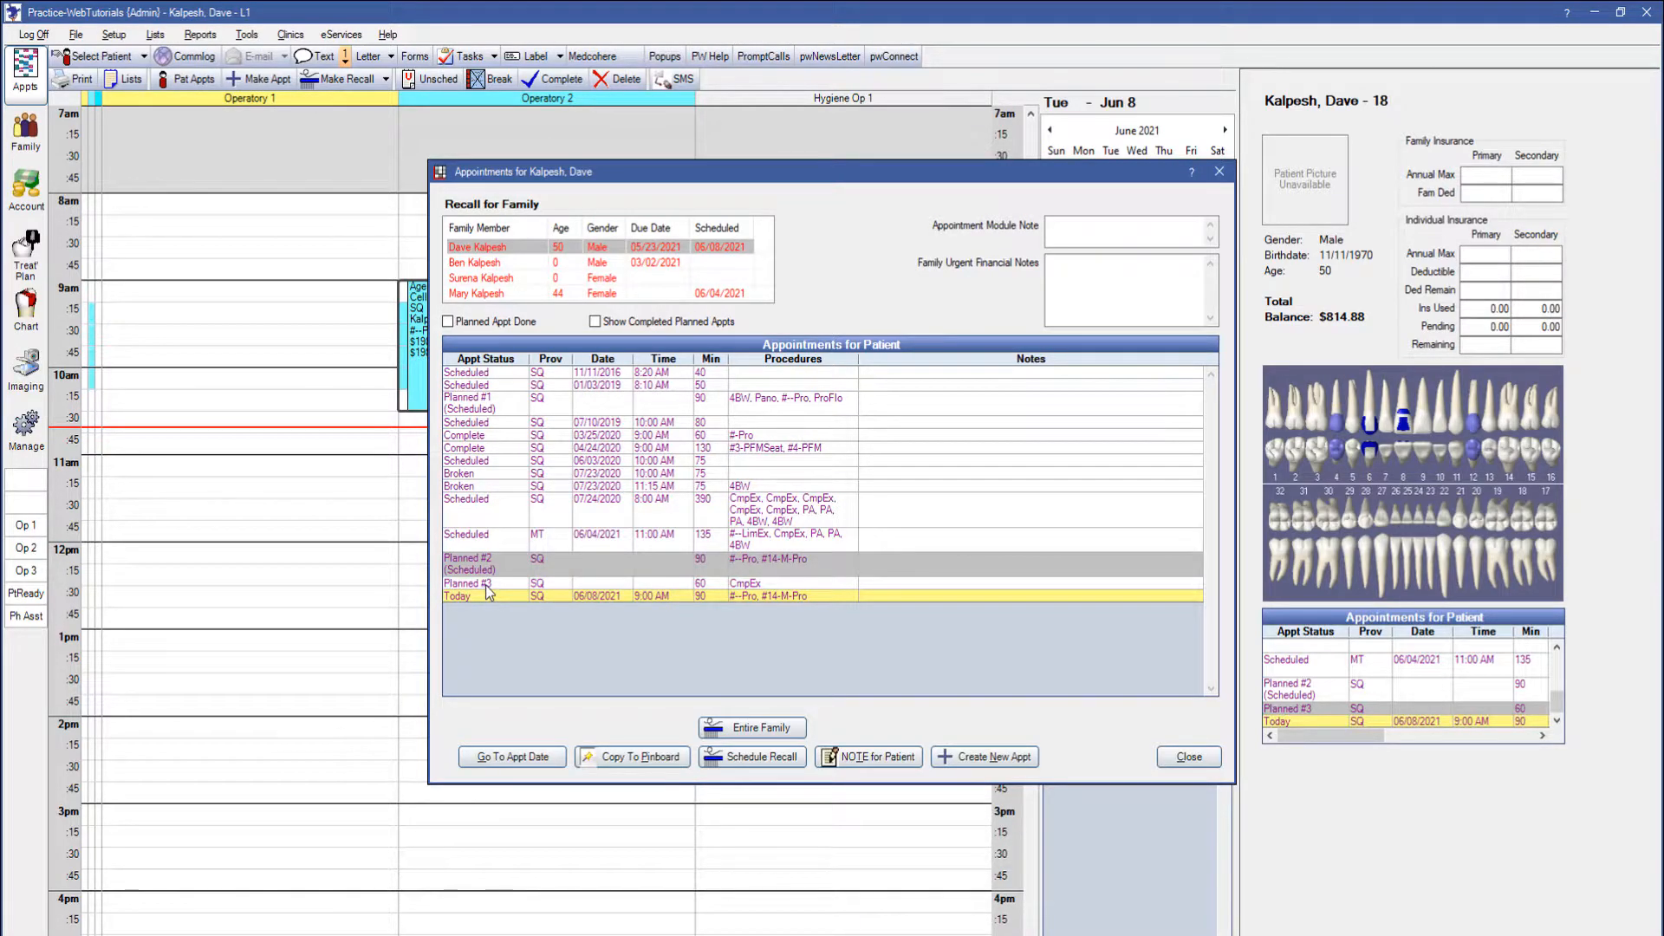
left_click(495, 586)
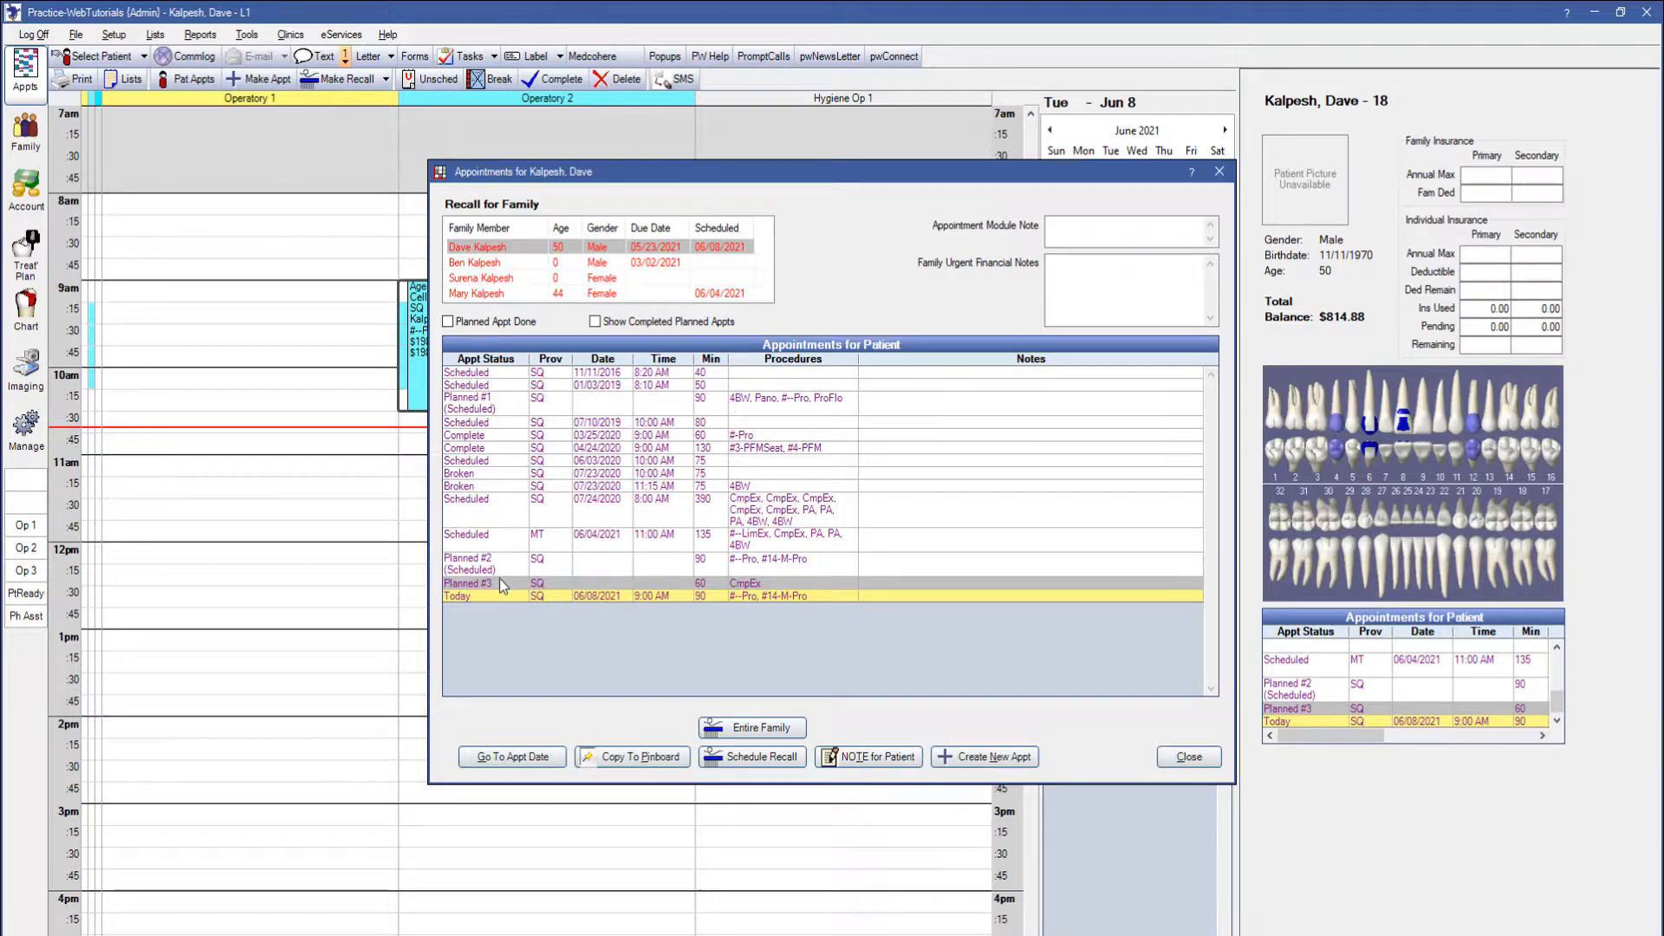
left_click(630, 757)
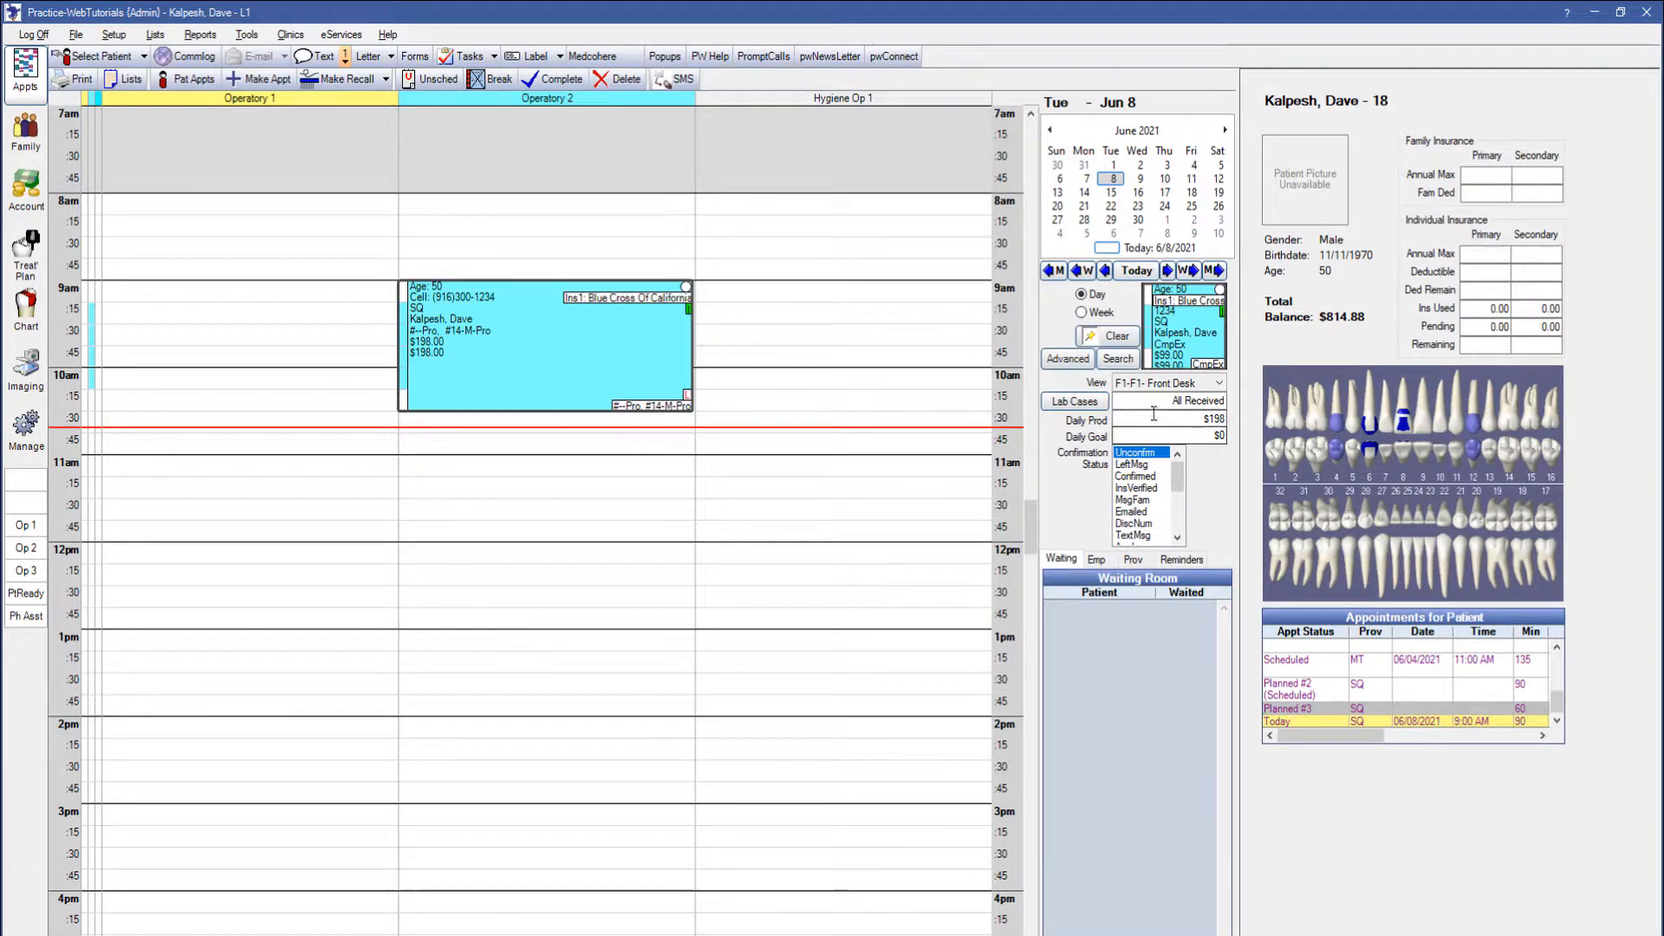
left_click_drag(1183, 322, 447, 503)
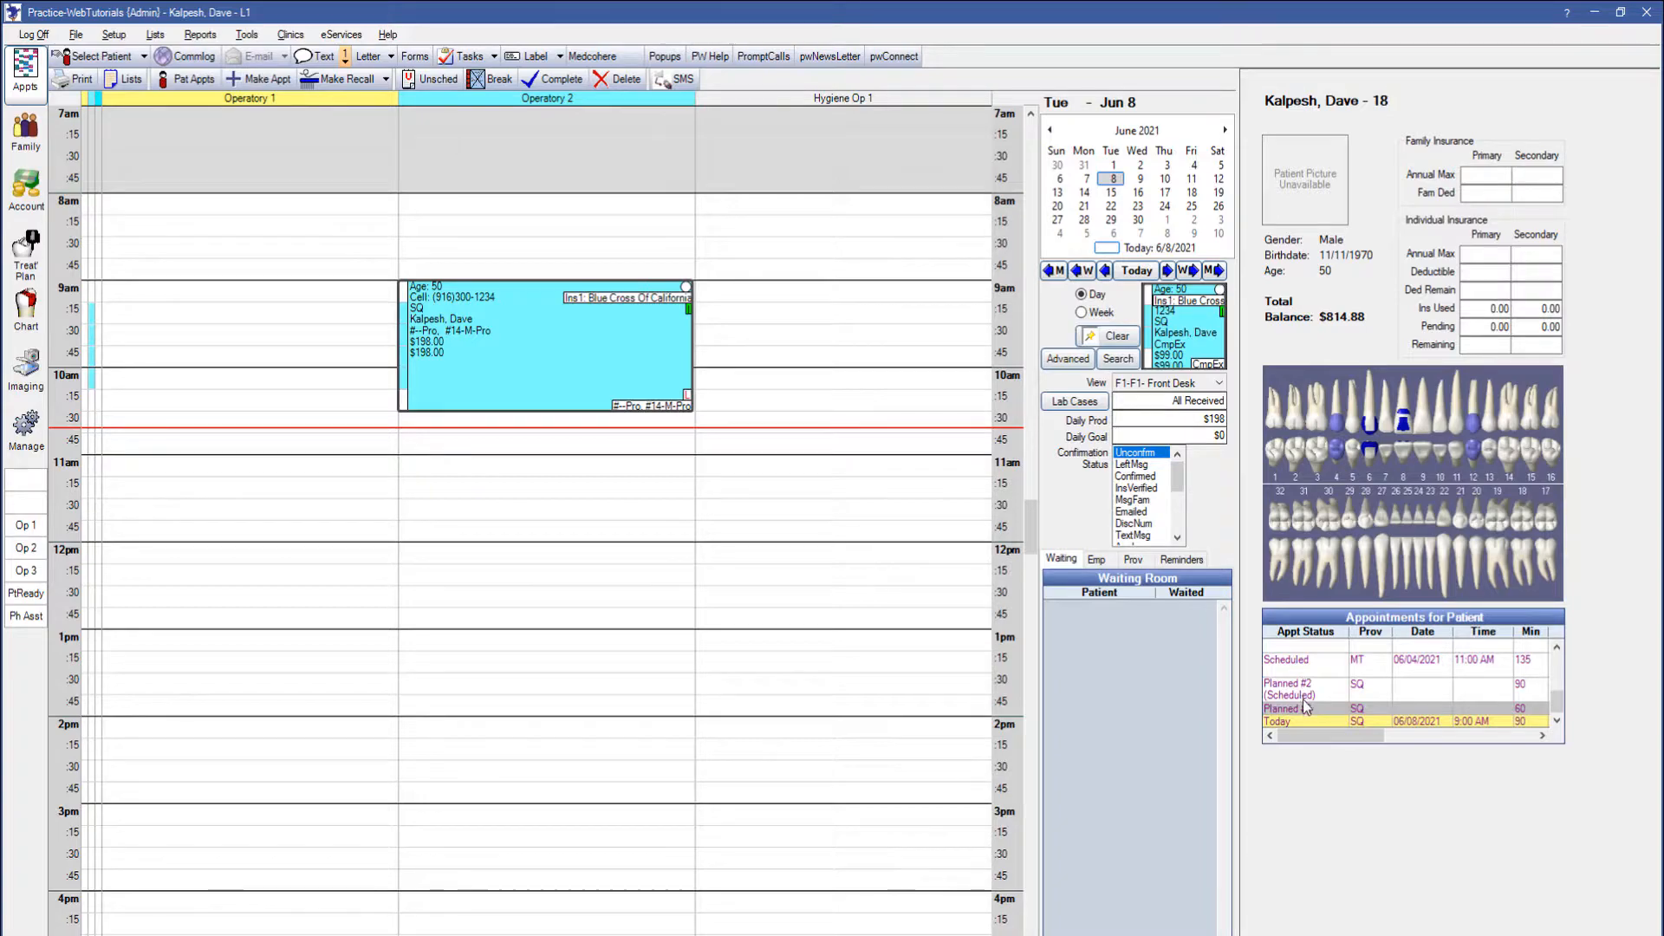
View the details of the CmpEx planned appointment from the patient's appointments summary, and close them without changes
double_click(1306, 706)
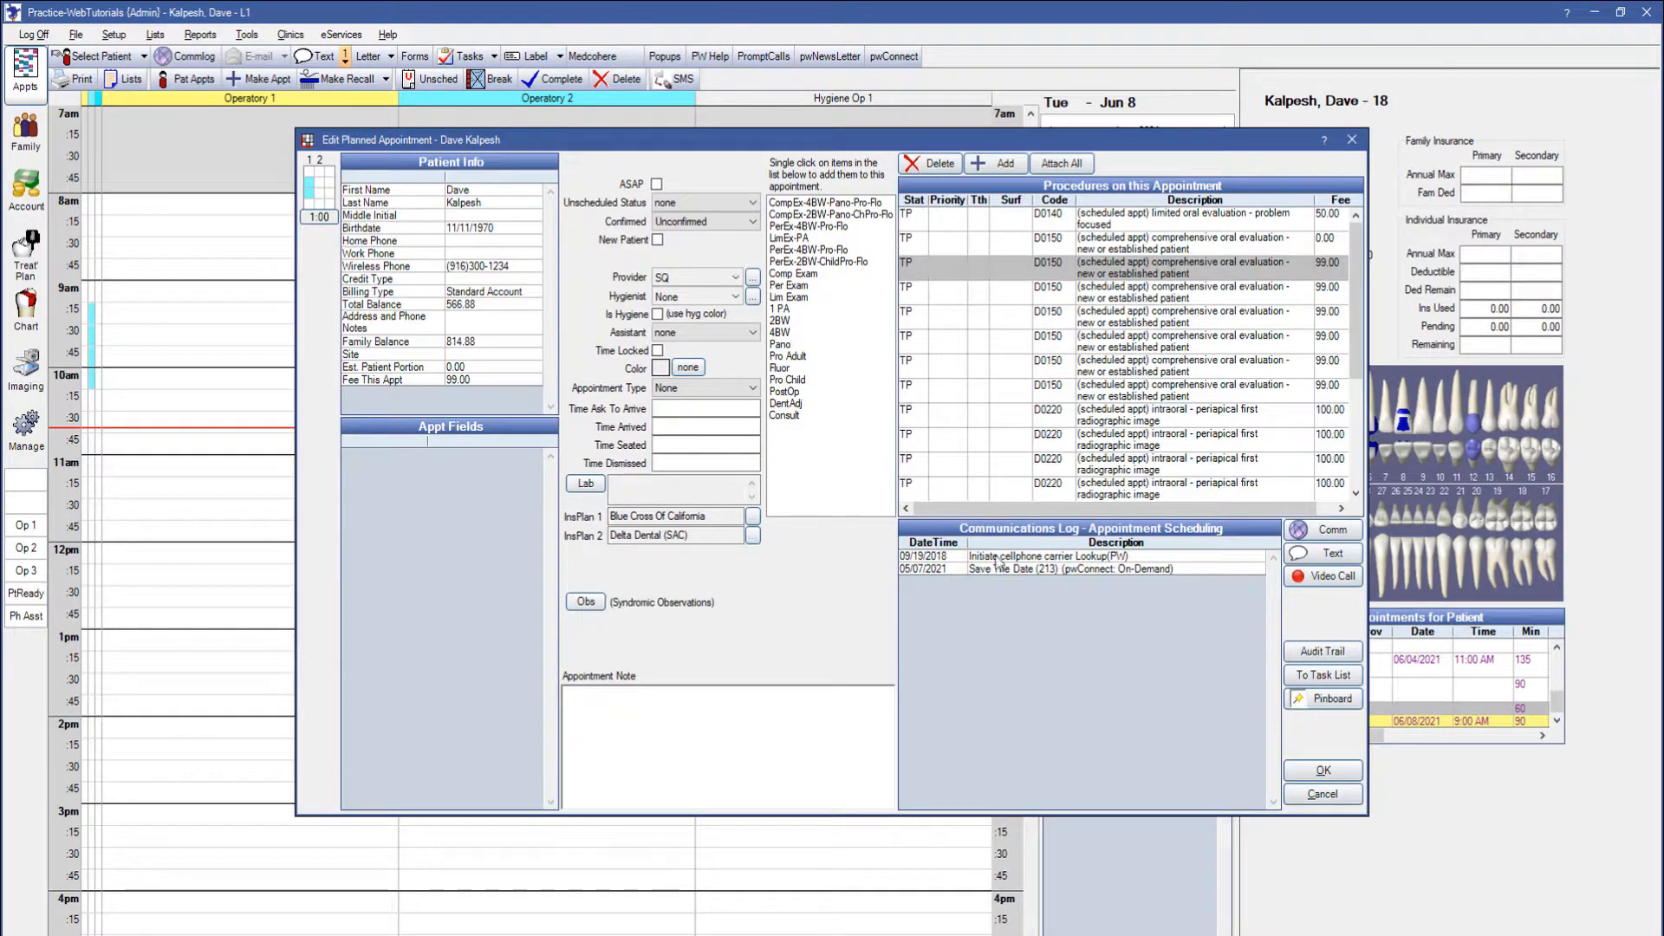
left_click(1353, 140)
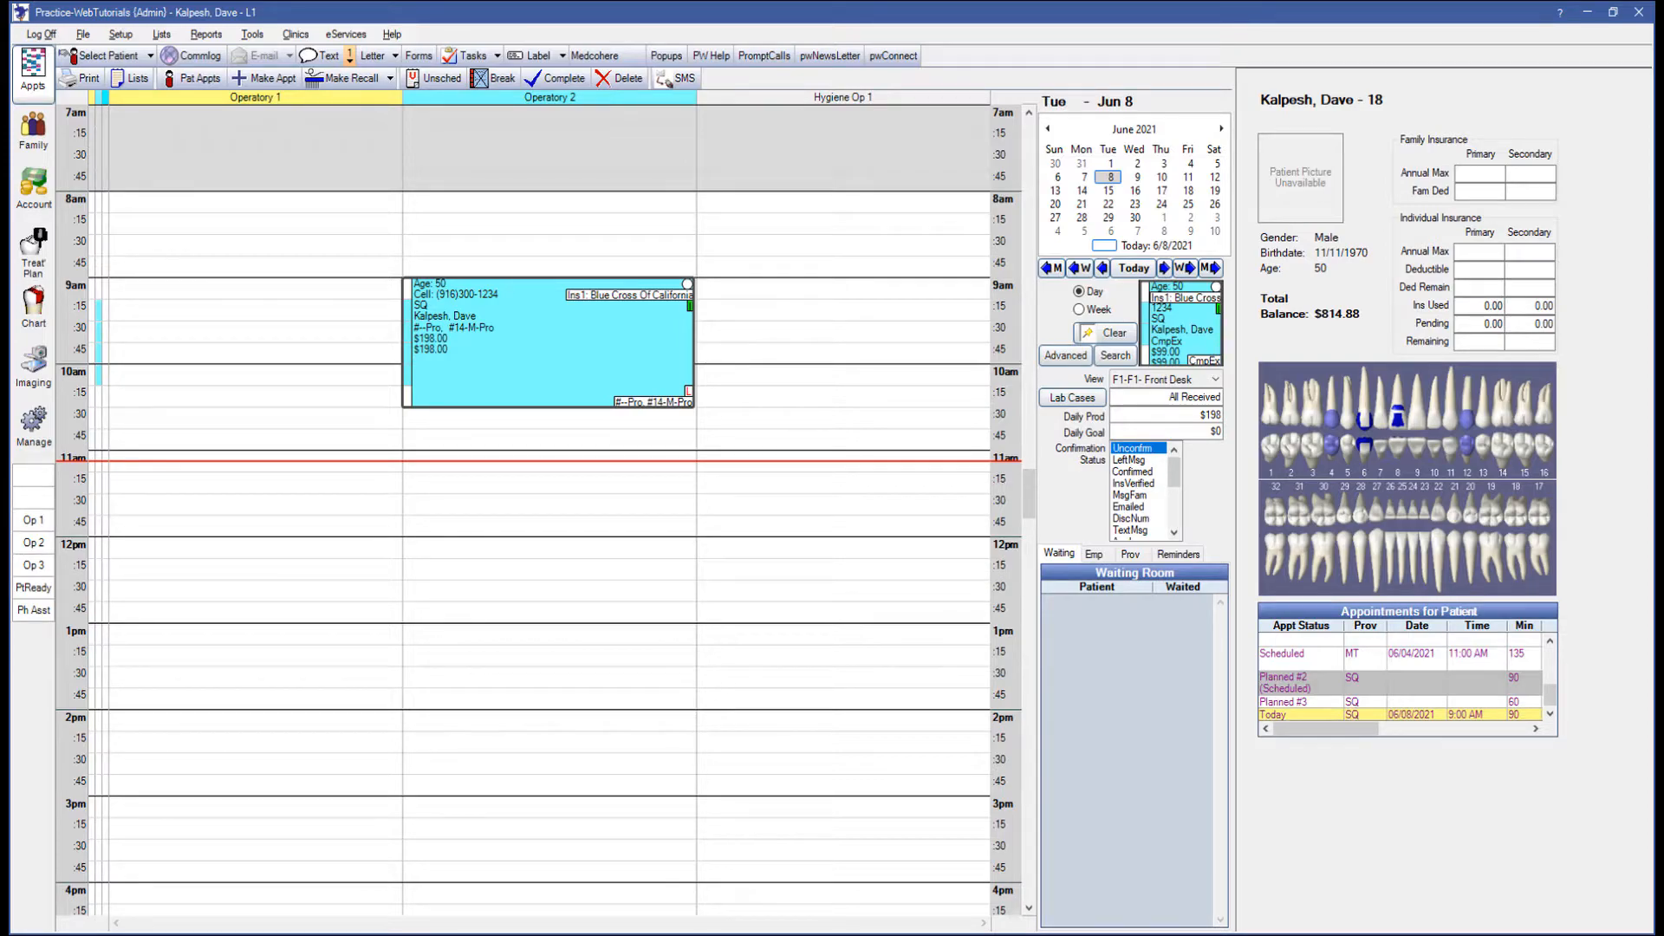
Bring up the planned appointment tracker and examine its sort order, provider and site filter options
left_click(132, 79)
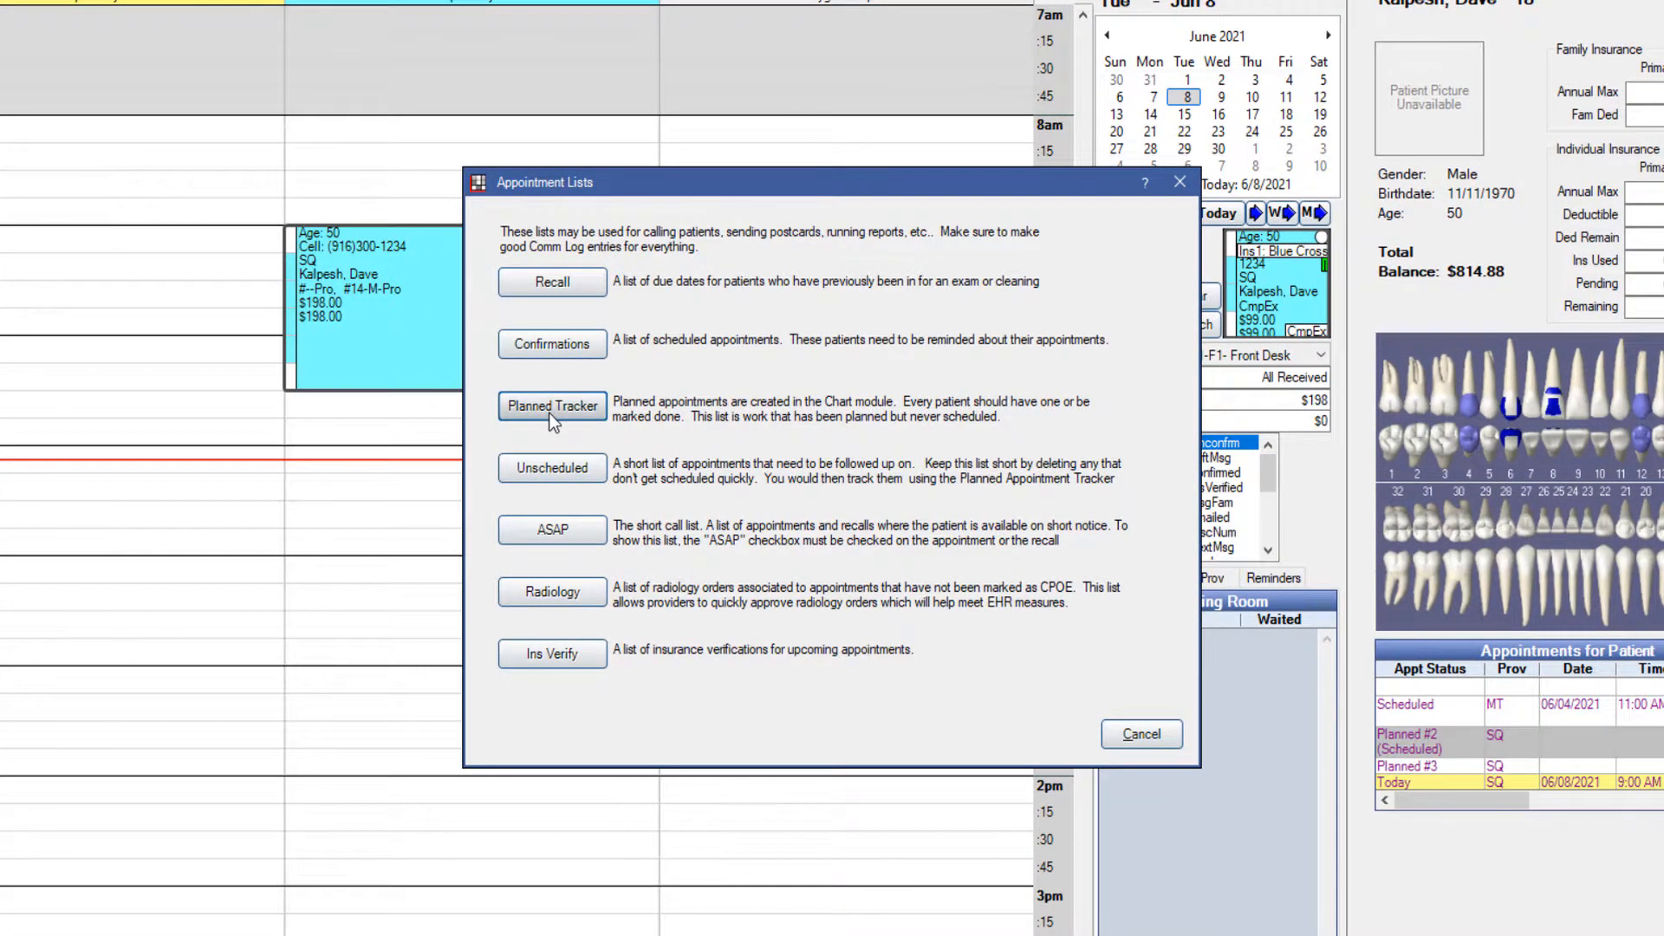
left_click(552, 406)
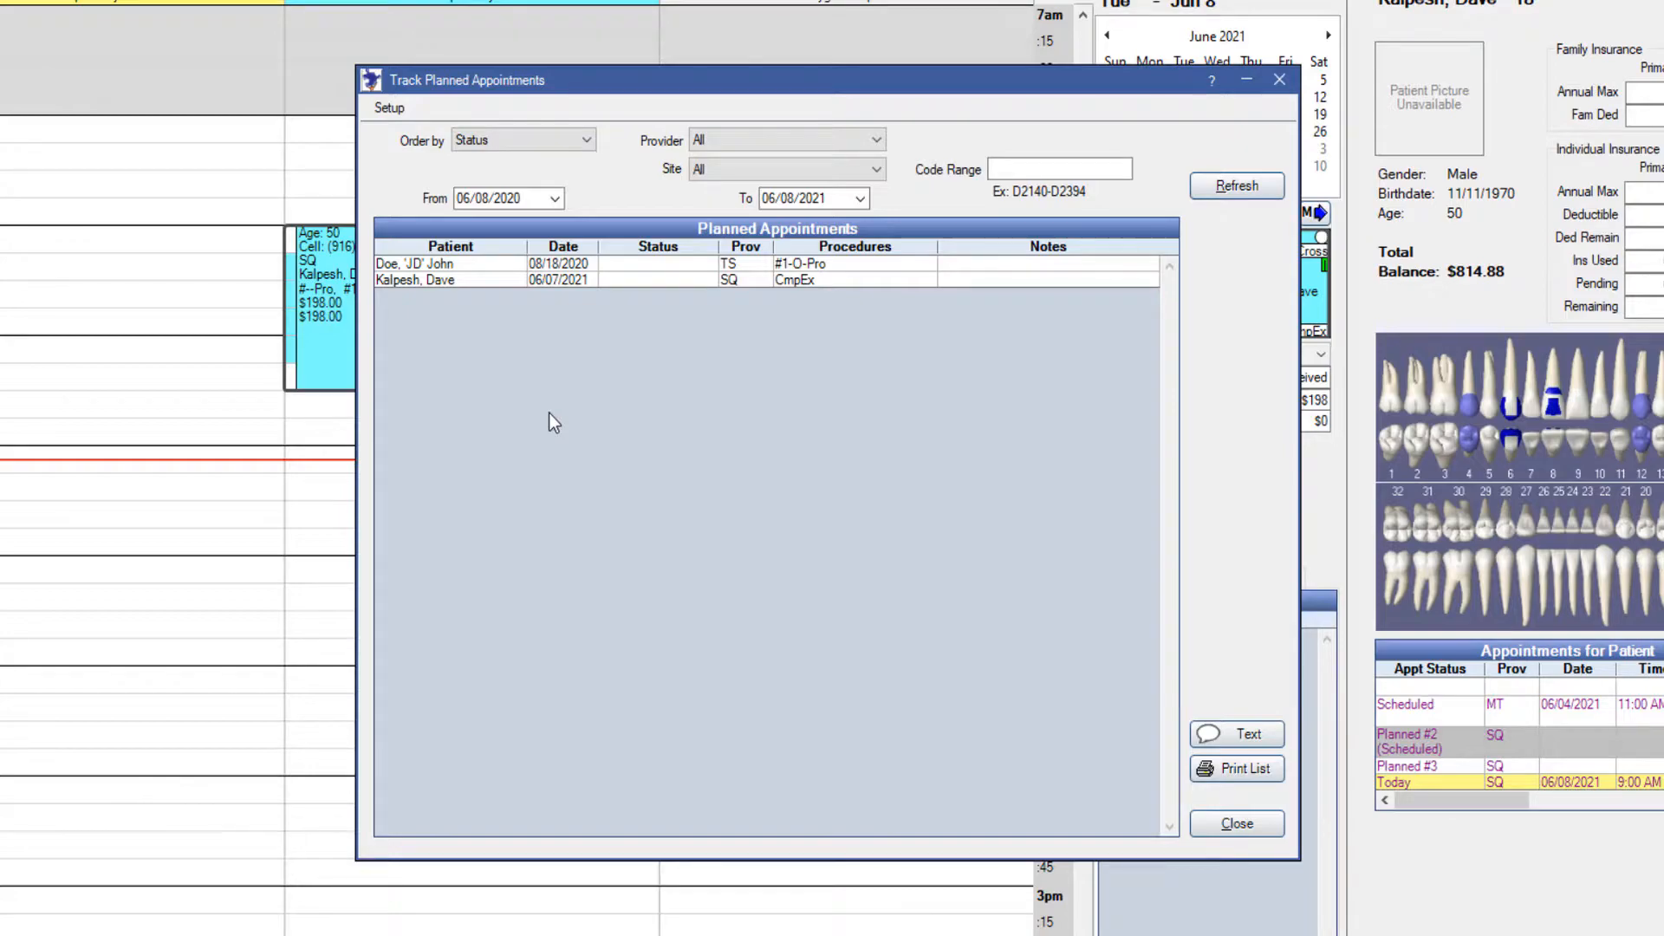
left_click(587, 141)
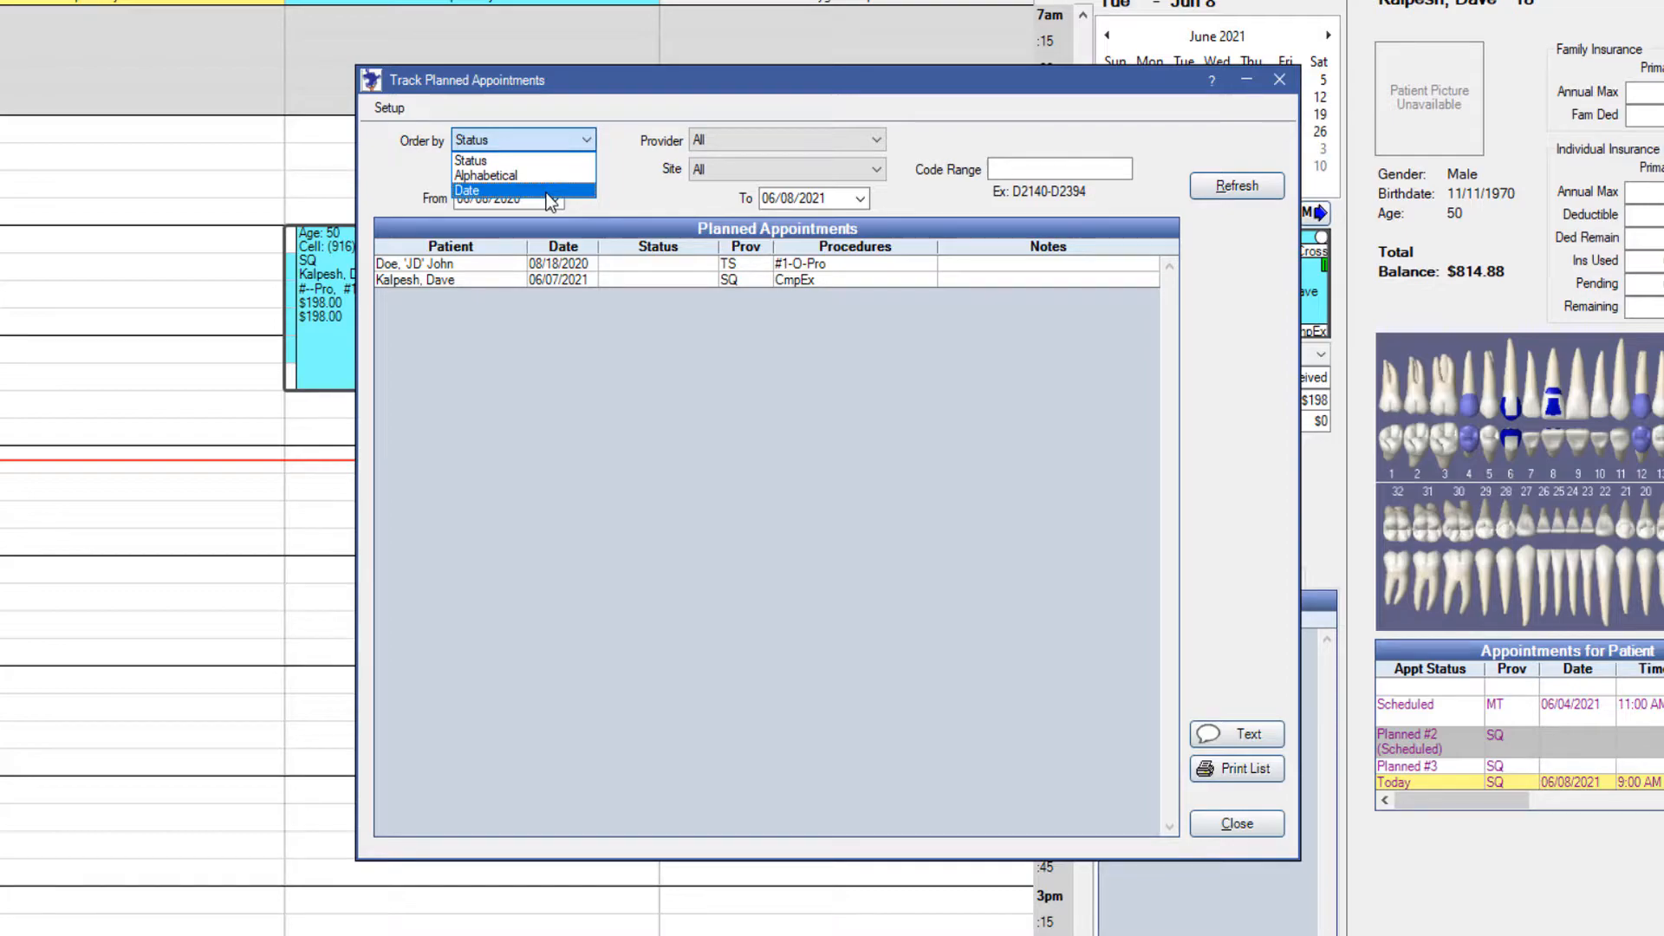
left_click(746, 142)
left_click(746, 142)
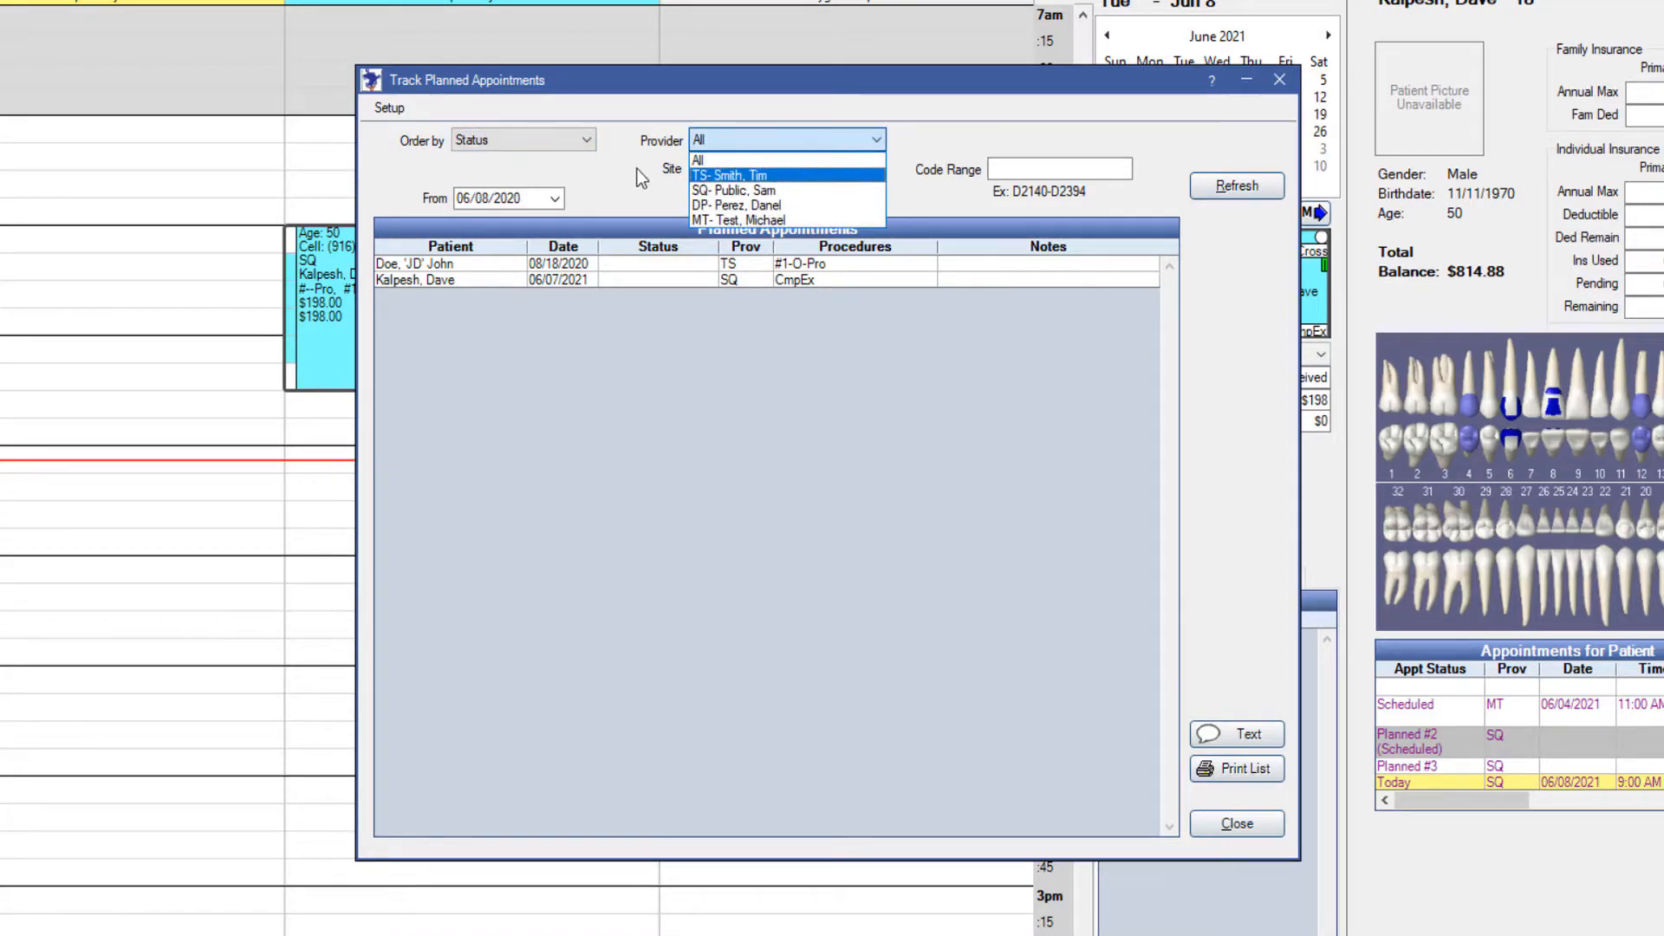
left_click(650, 170)
left_click(716, 168)
left_click(719, 186)
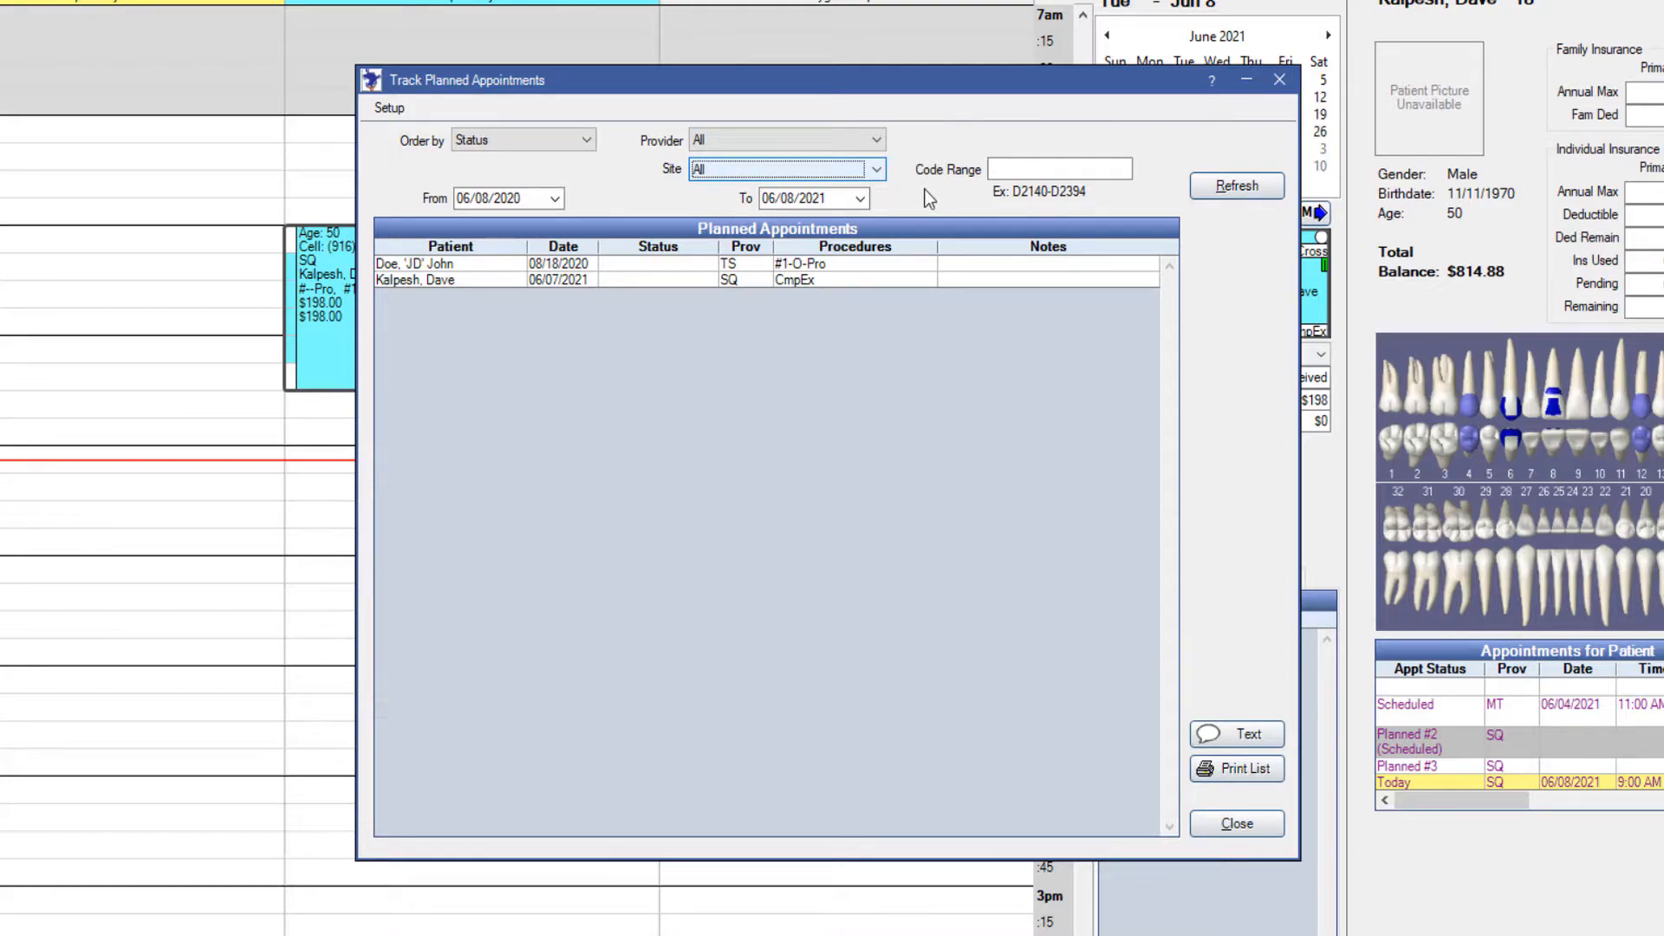
Examine the planned appointment tracker's code range and date range filters, and refresh the list
left_click(1031, 172)
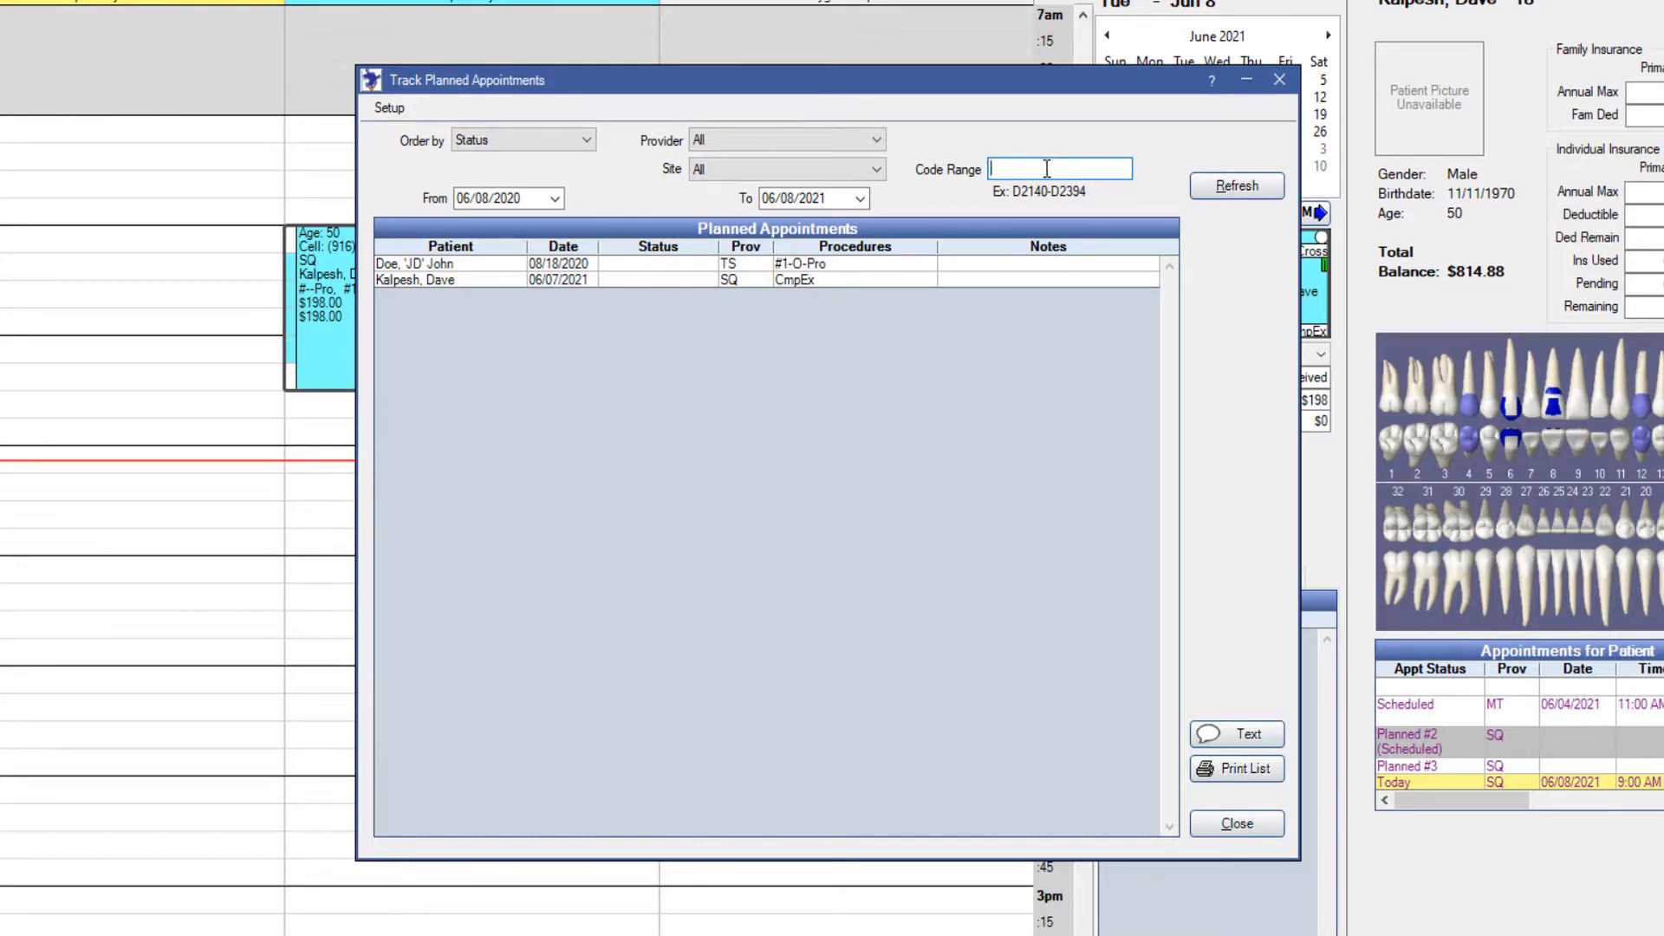
left_click(555, 203)
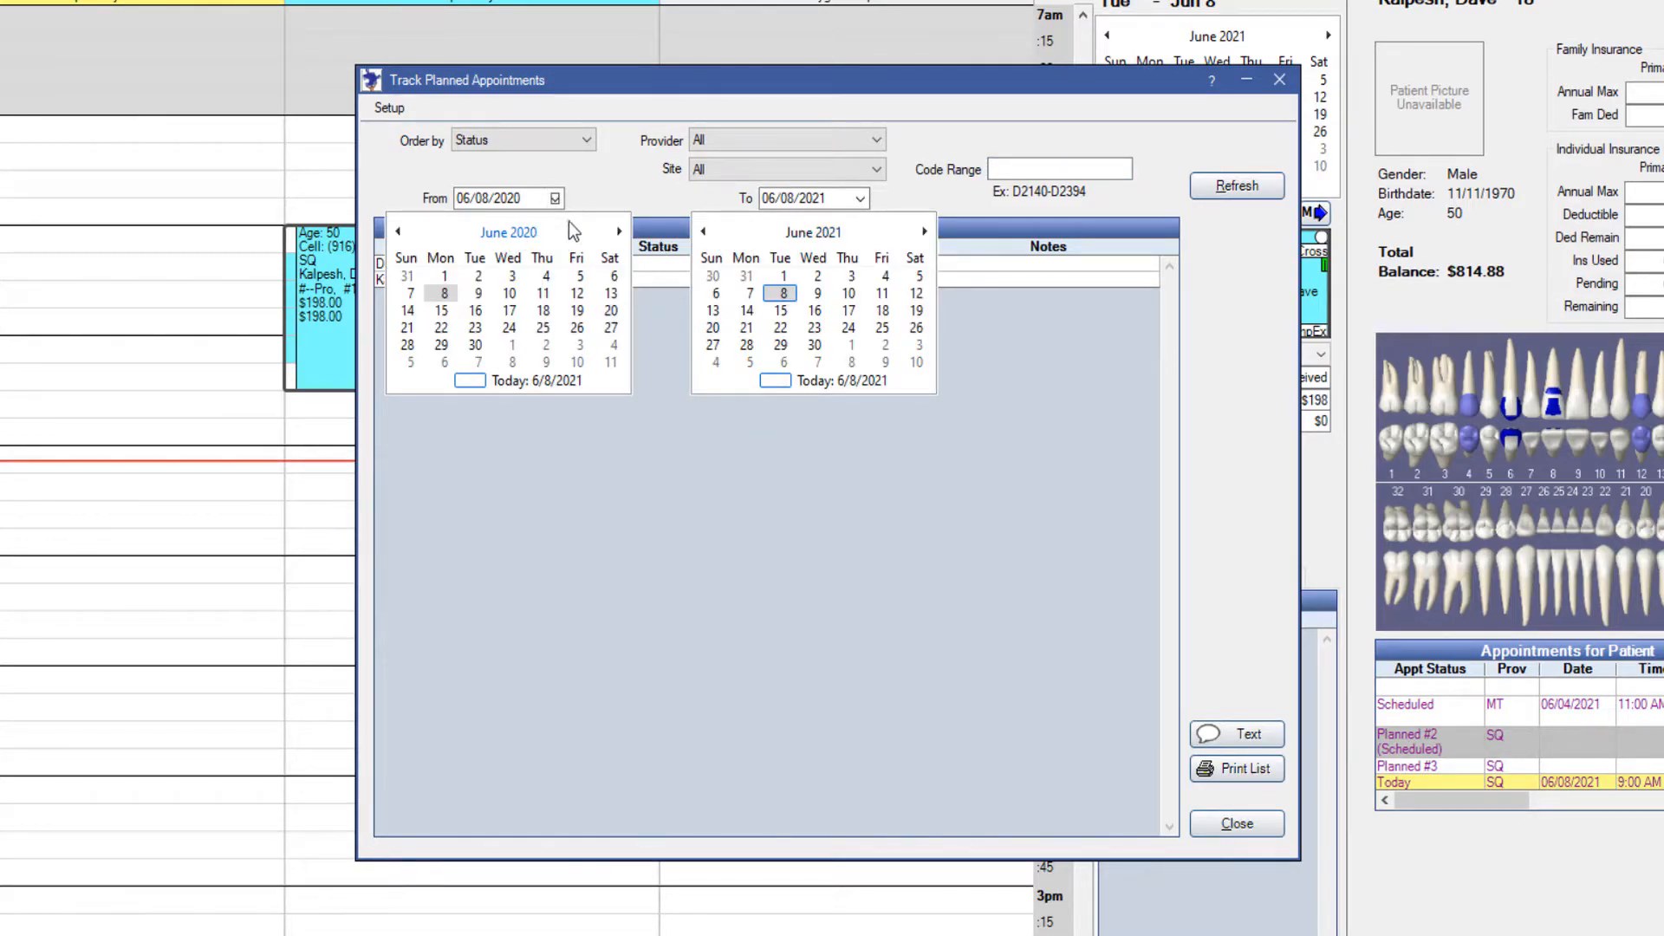
left_click(556, 200)
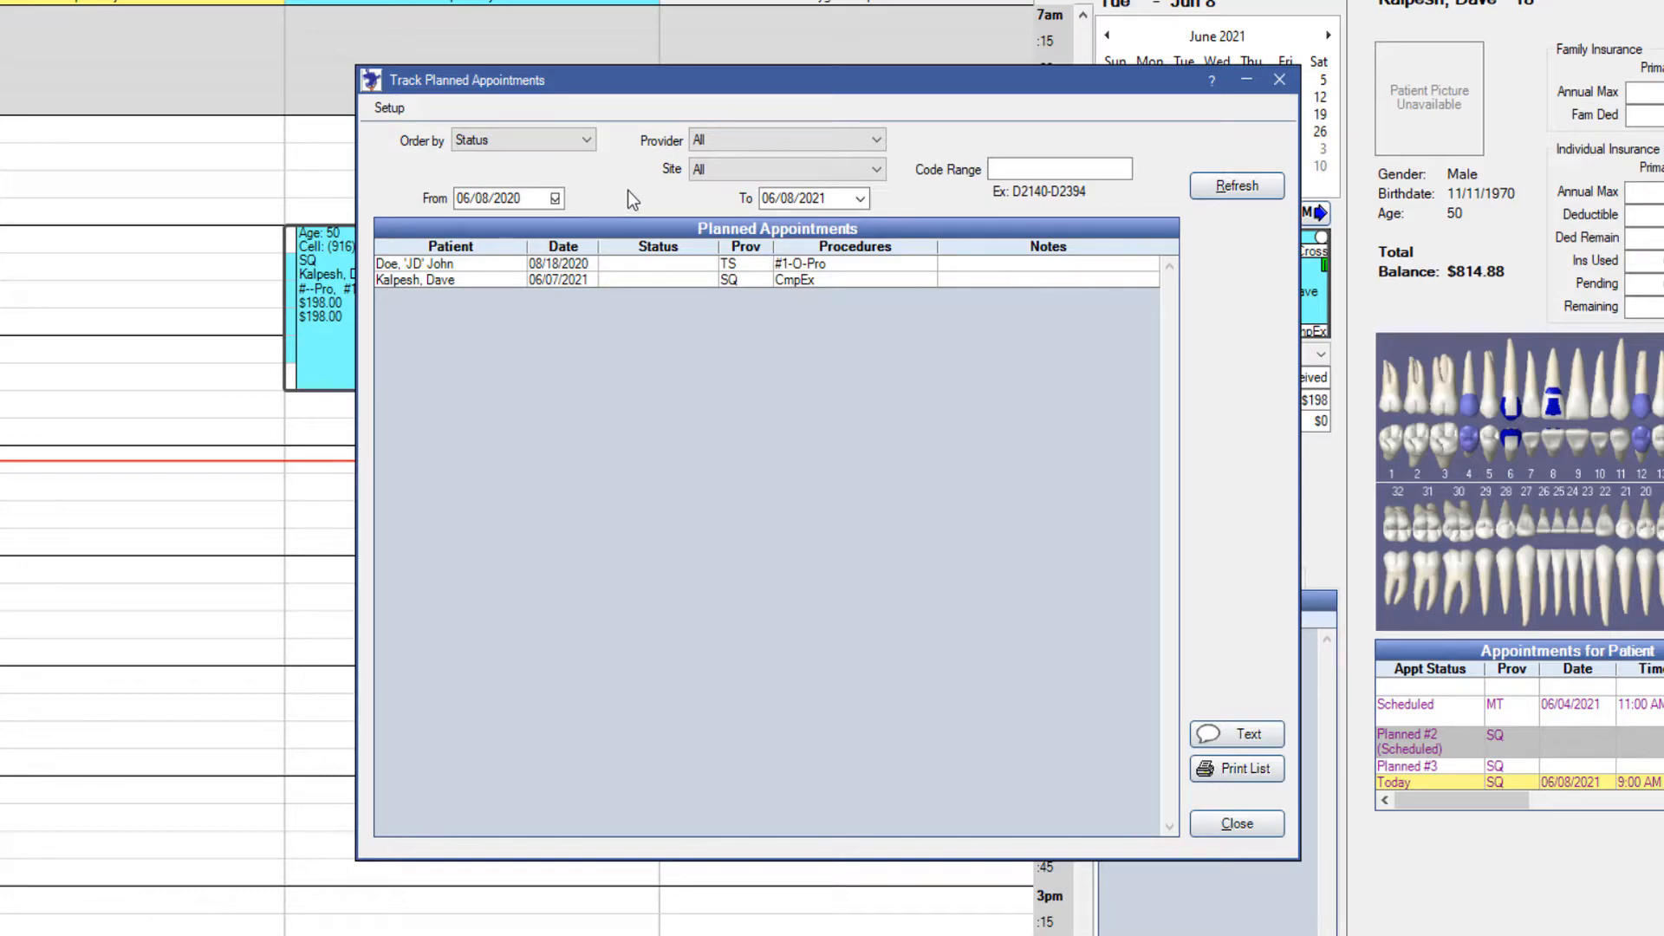
left_click(1238, 191)
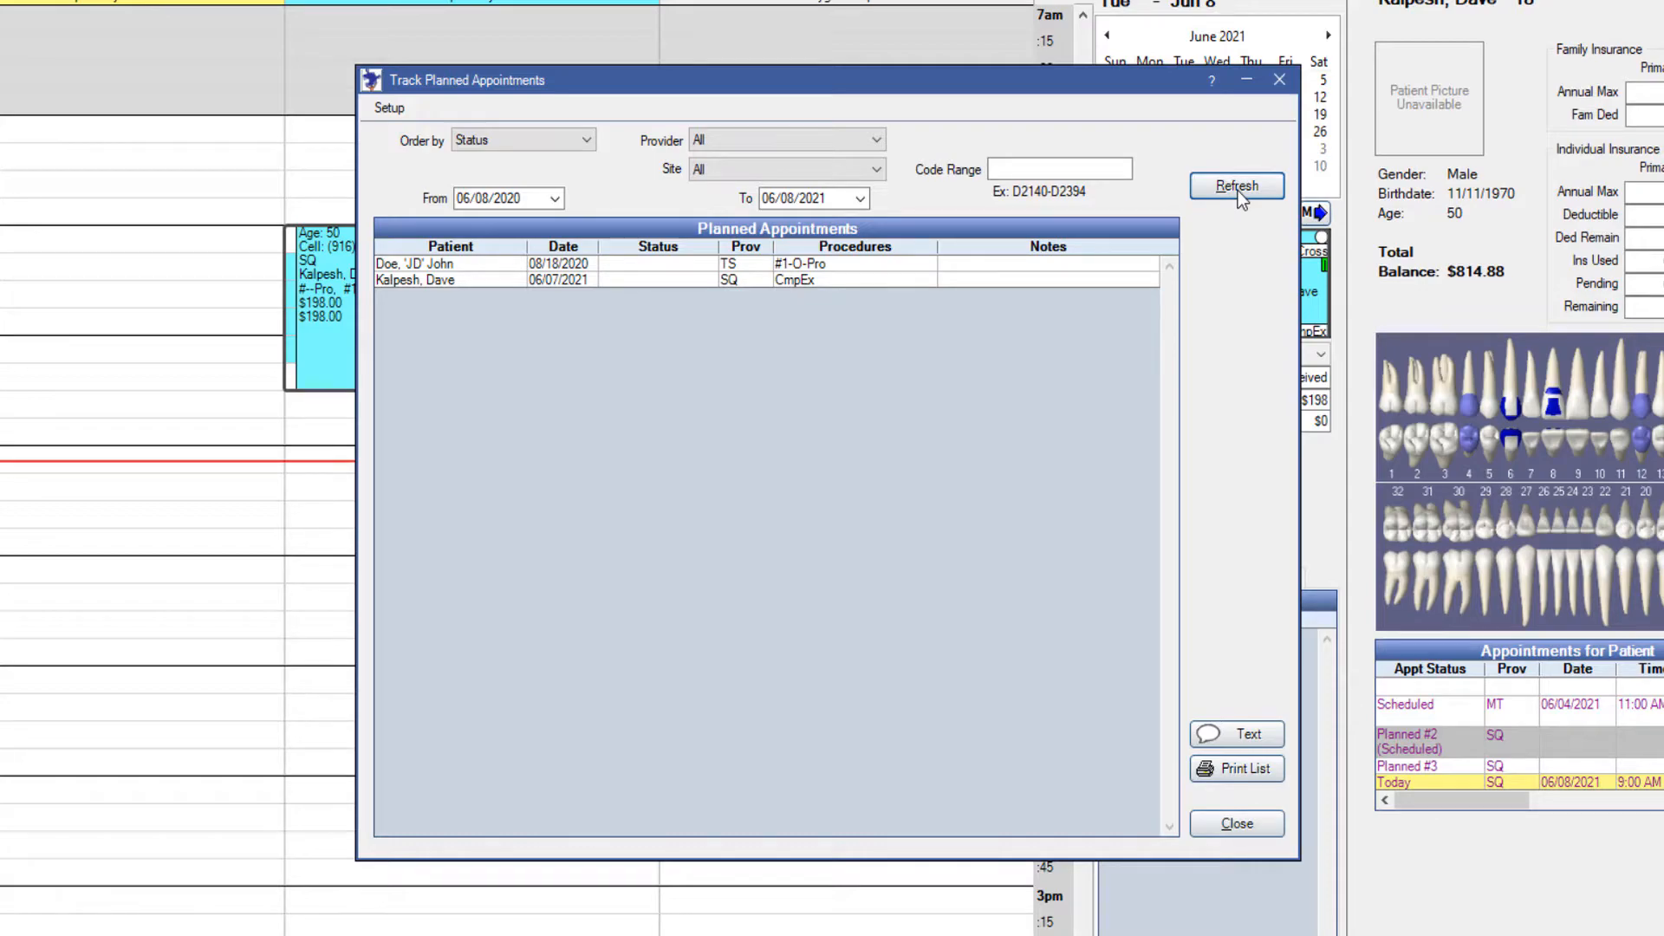
Review the CmpEx planned appointment's details and its unscheduled status options from the tracker, and close it without changes
double_click(496, 279)
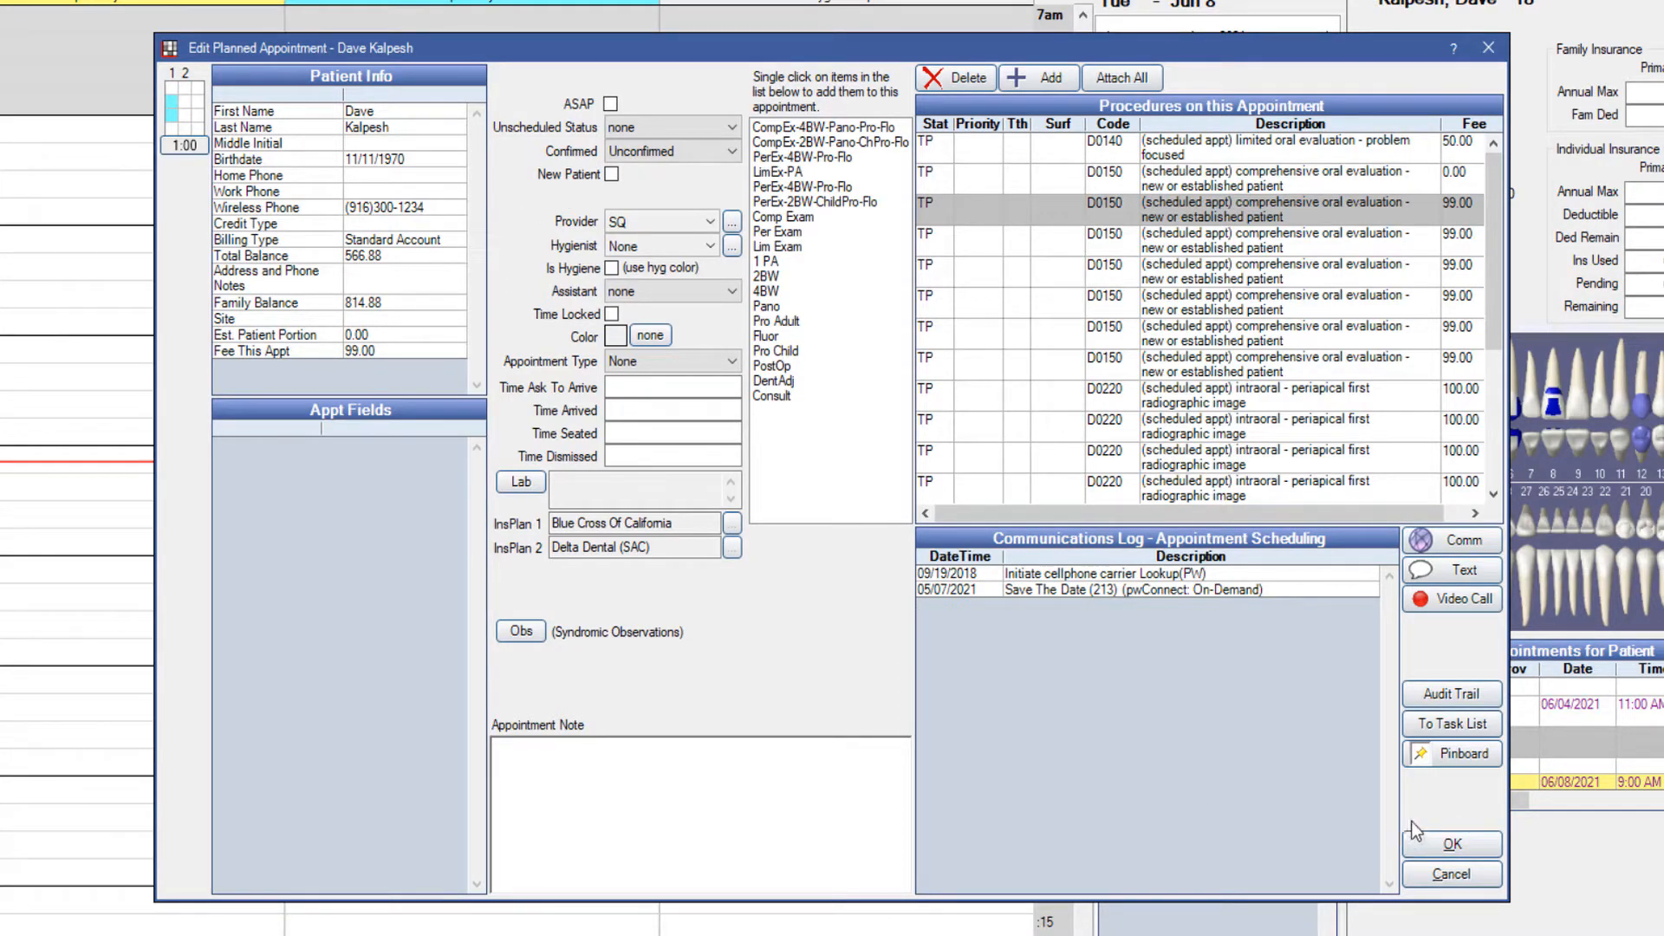
left_click(1442, 873)
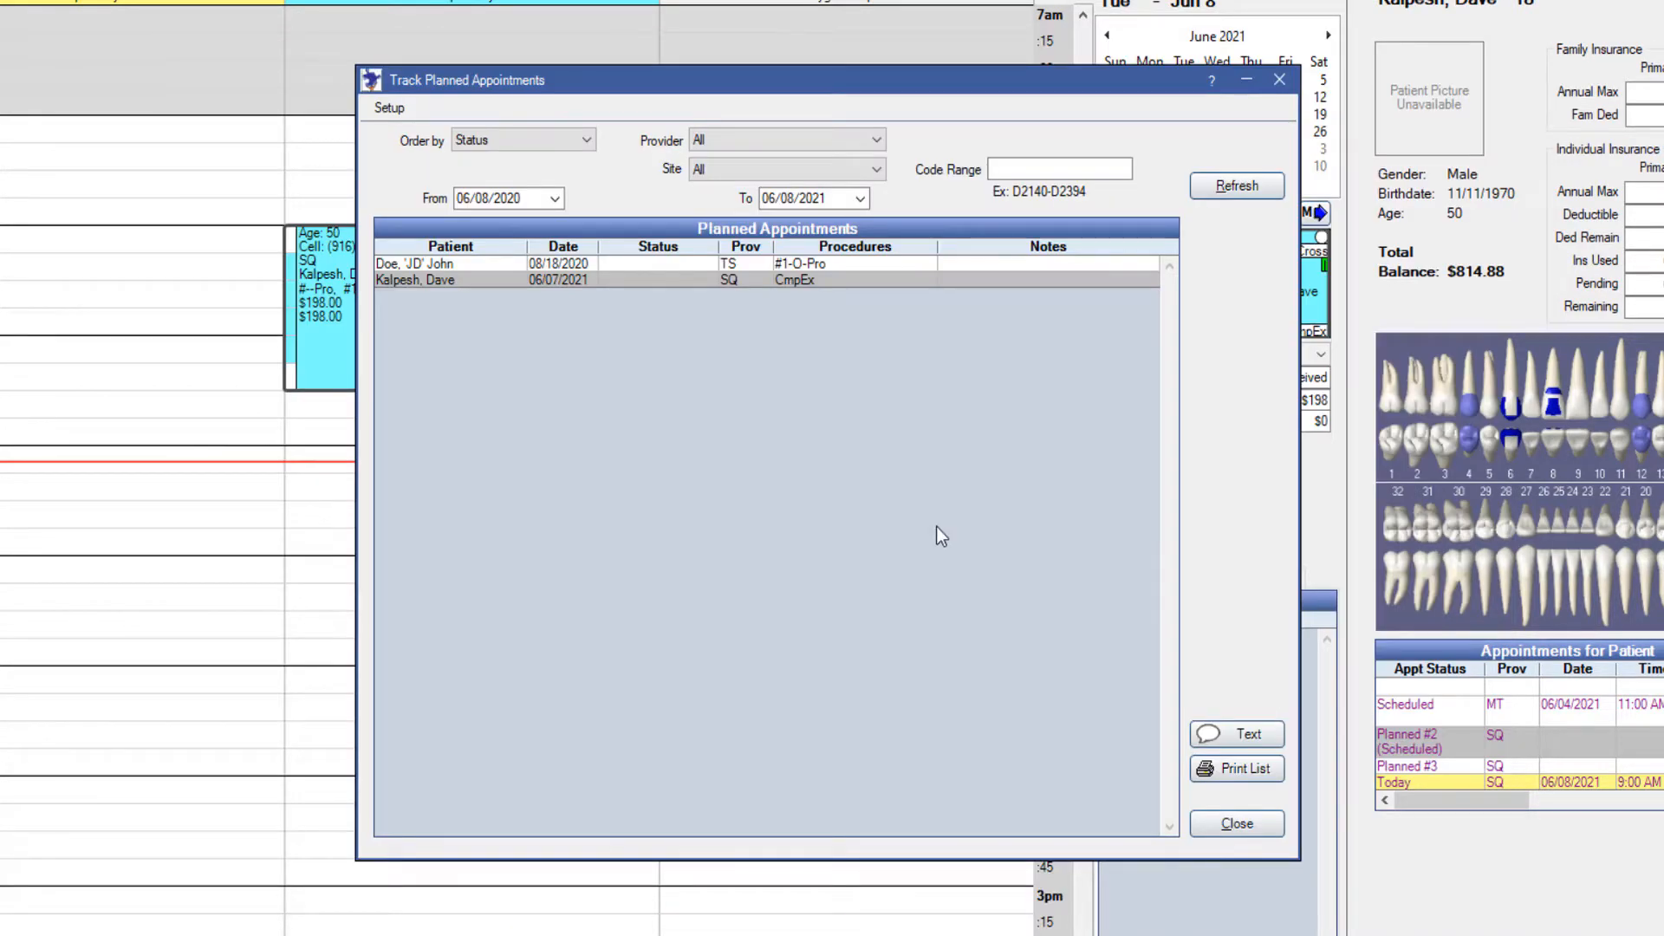
double_click(522, 281)
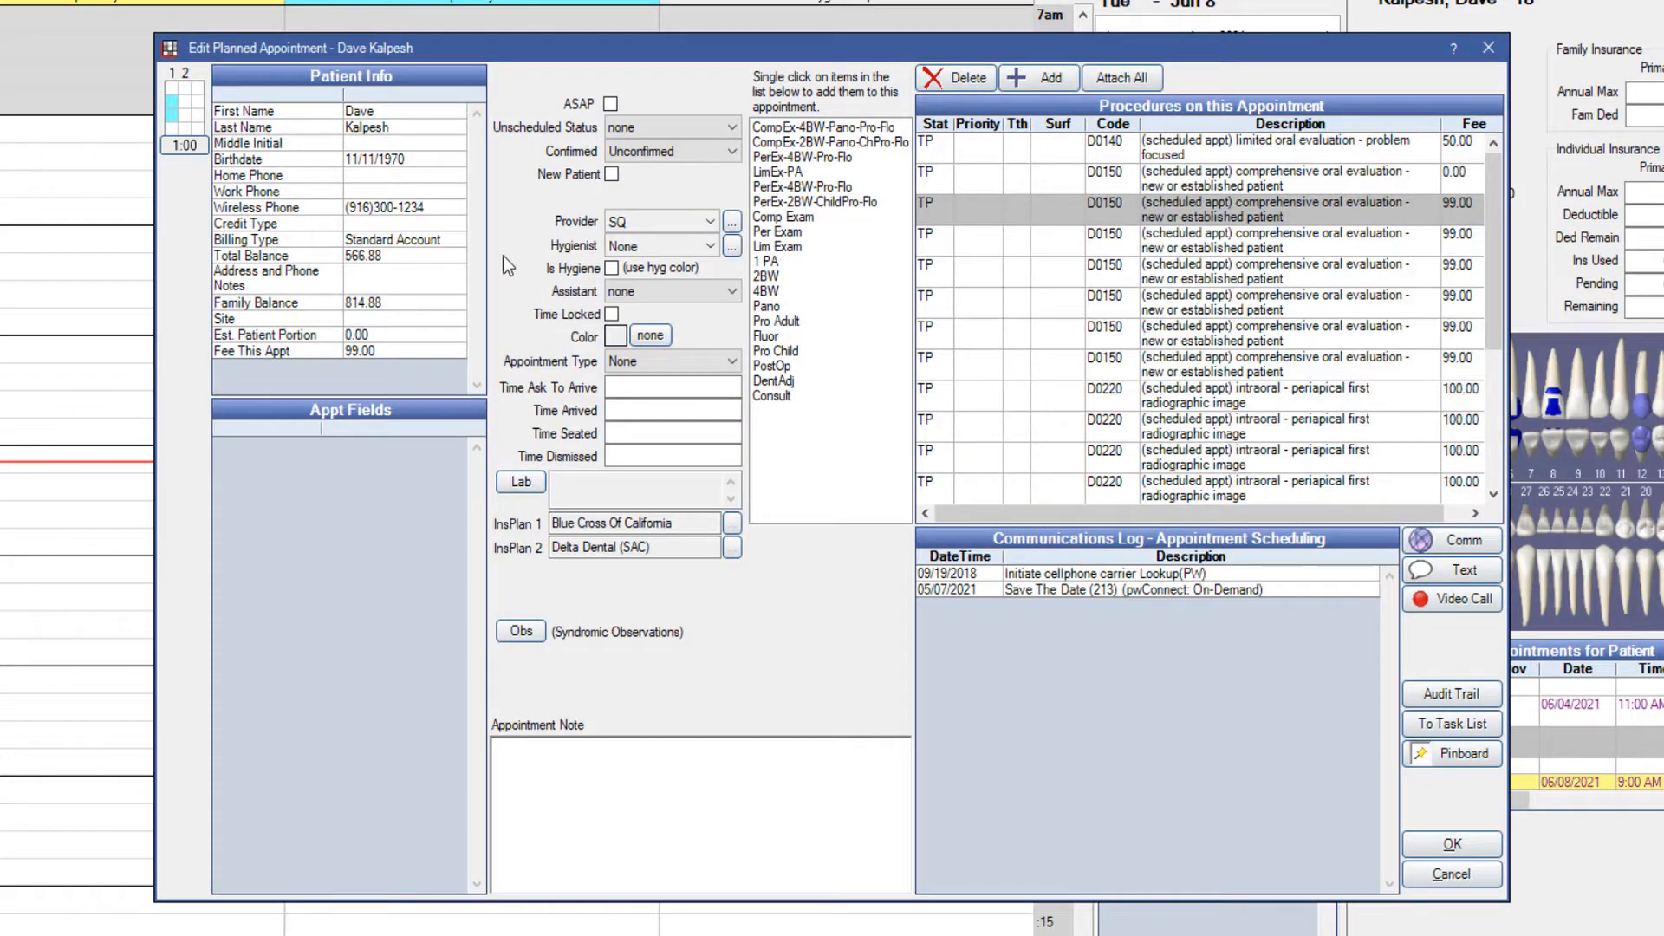
left_click(632, 126)
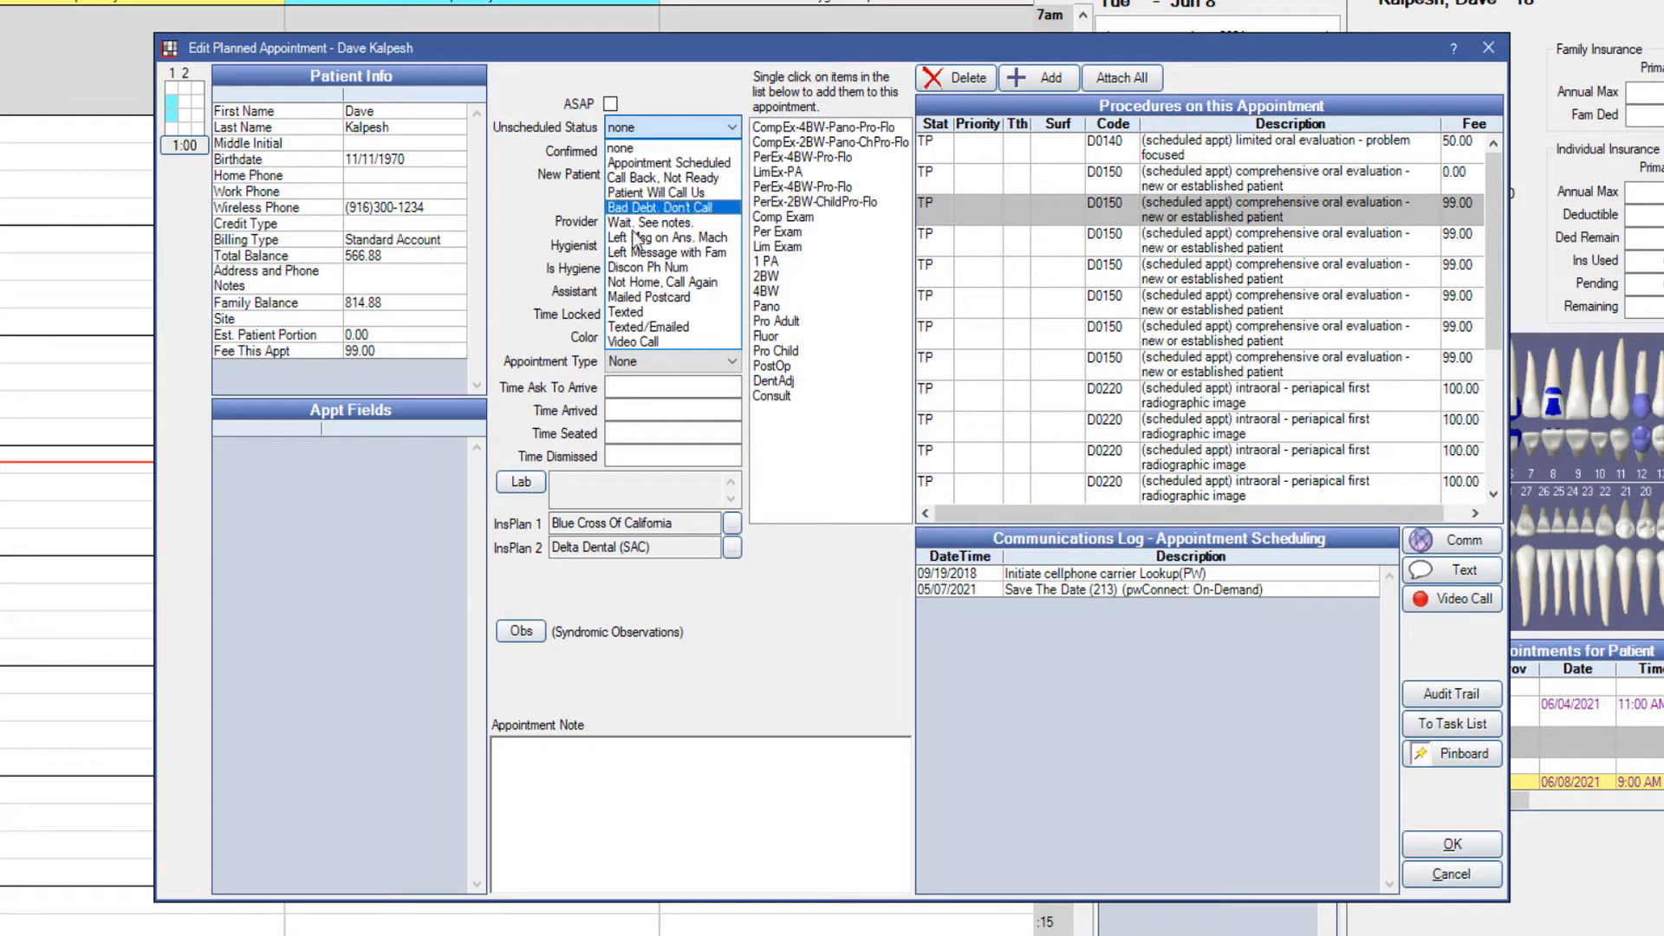
left_click(648, 132)
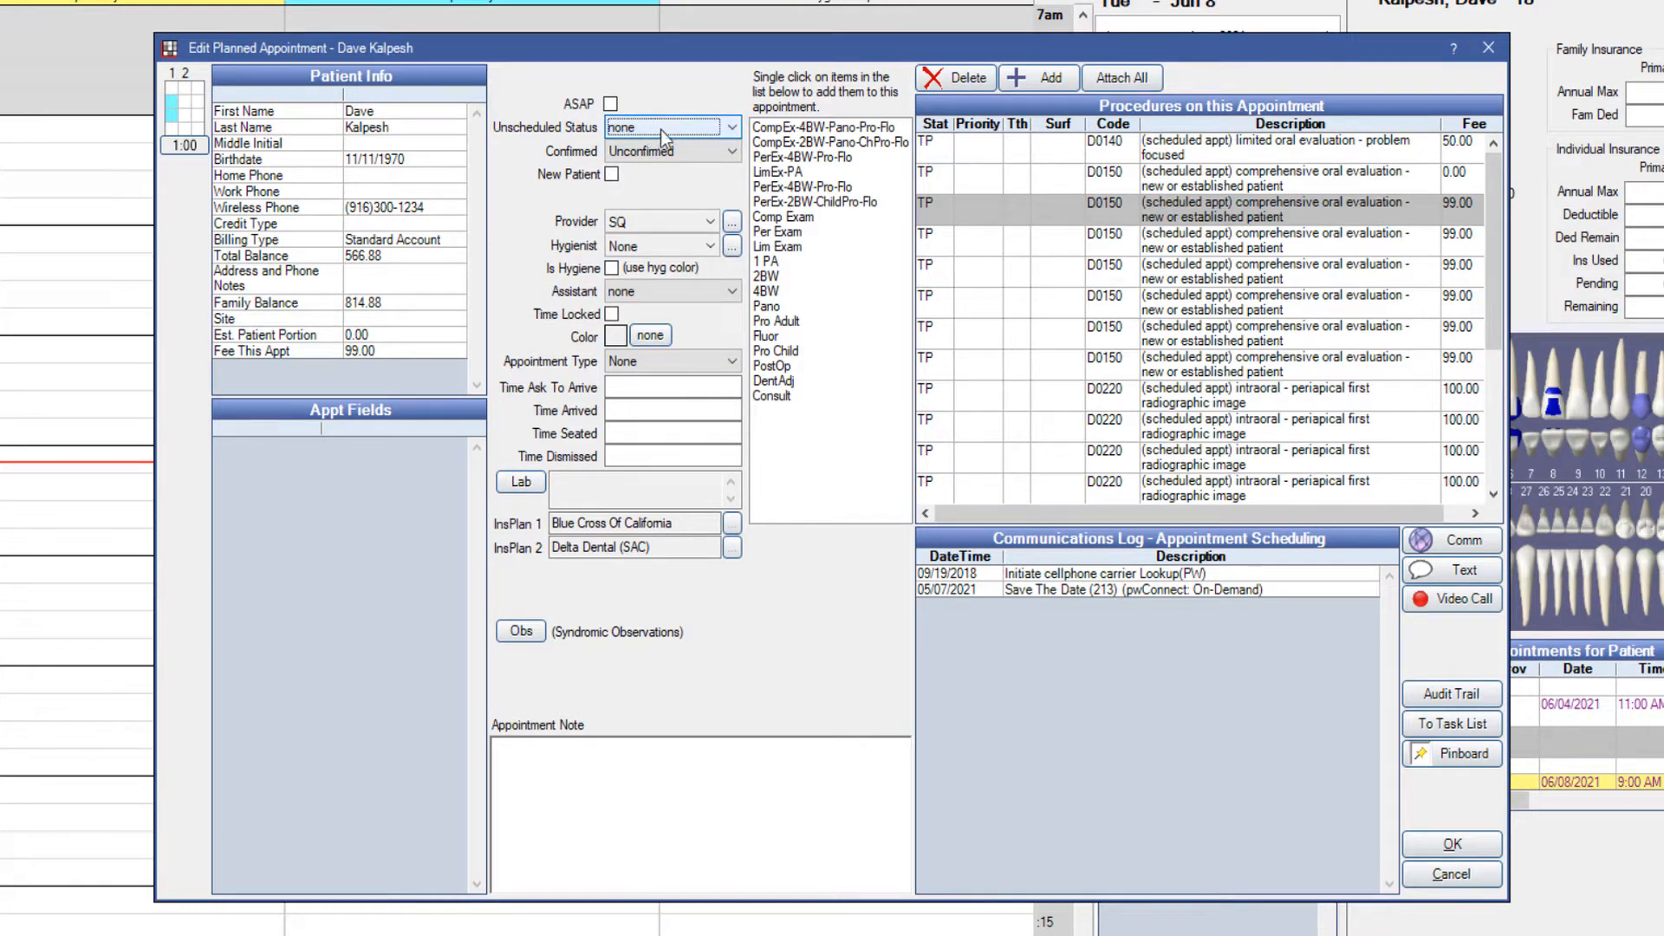
left_click(1489, 47)
Send the CmpEx planned appointment from the tracker to the pinboard, and view the tracker's default past and future days settings
right_click(581, 279)
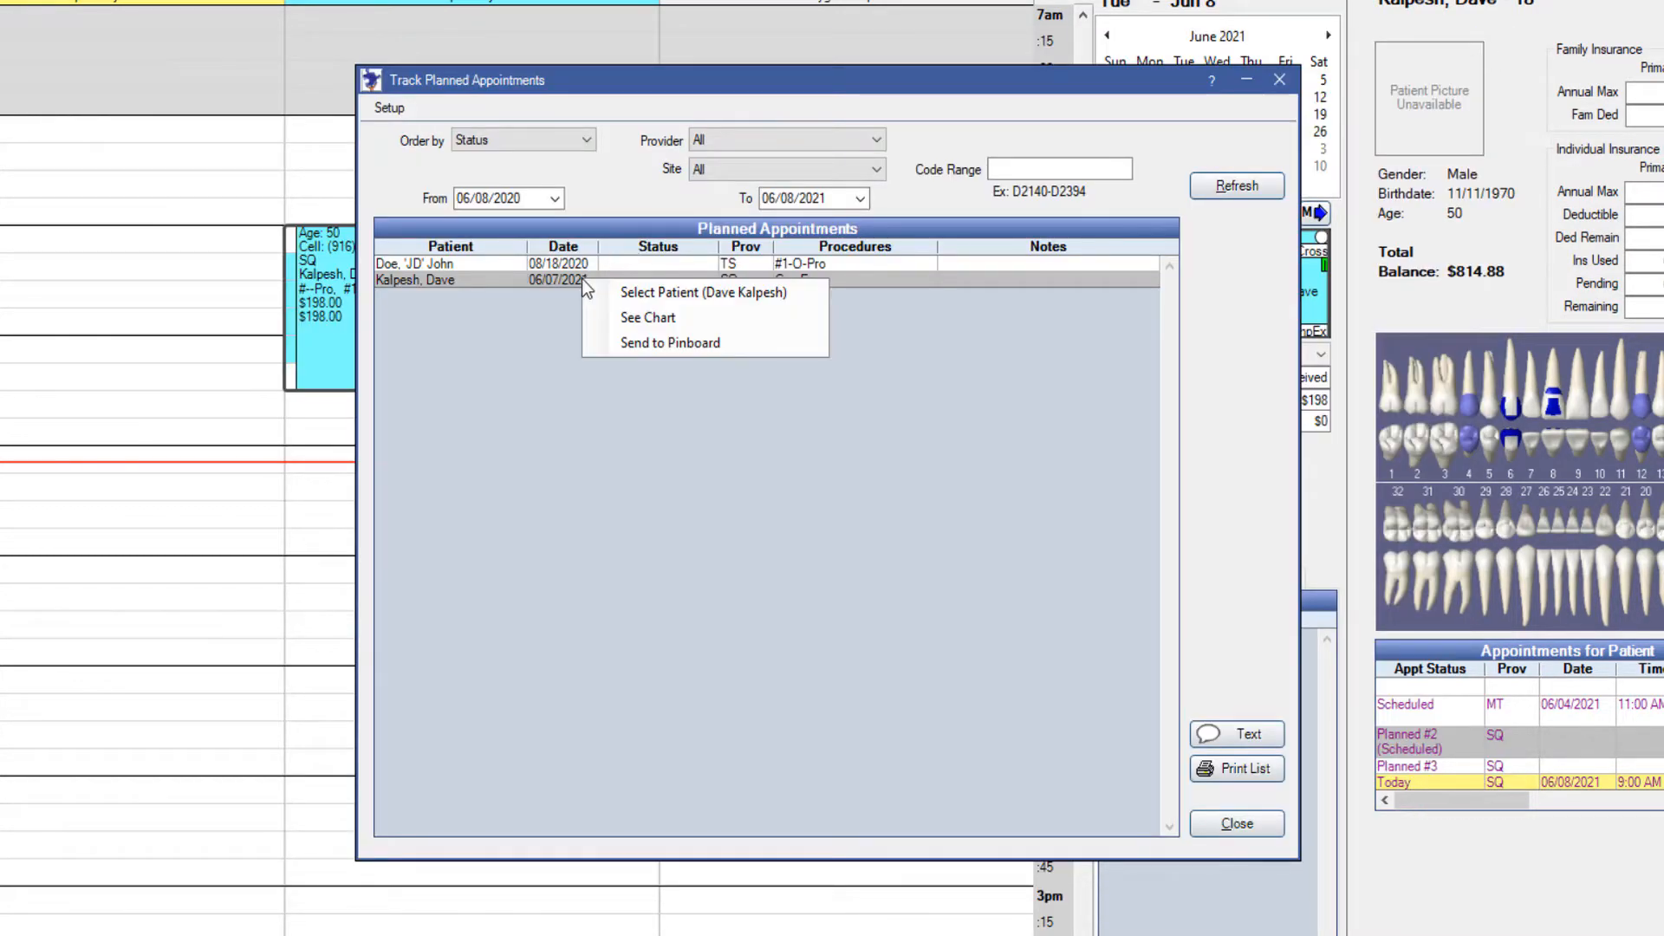
left_click(663, 341)
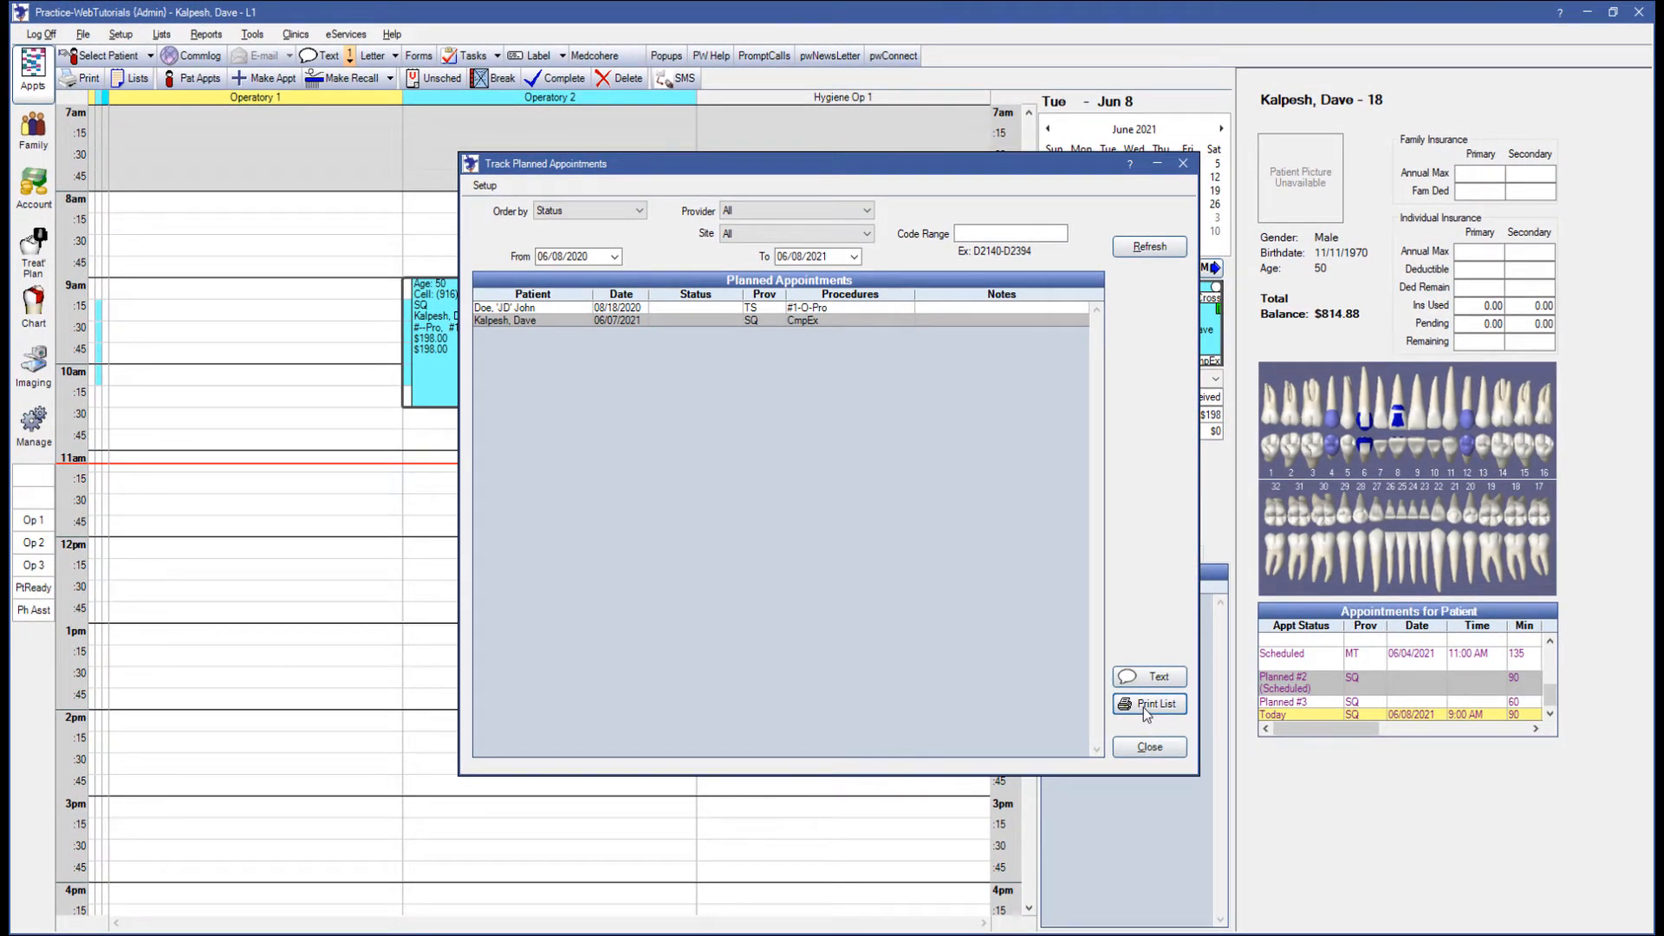
left_click(482, 186)
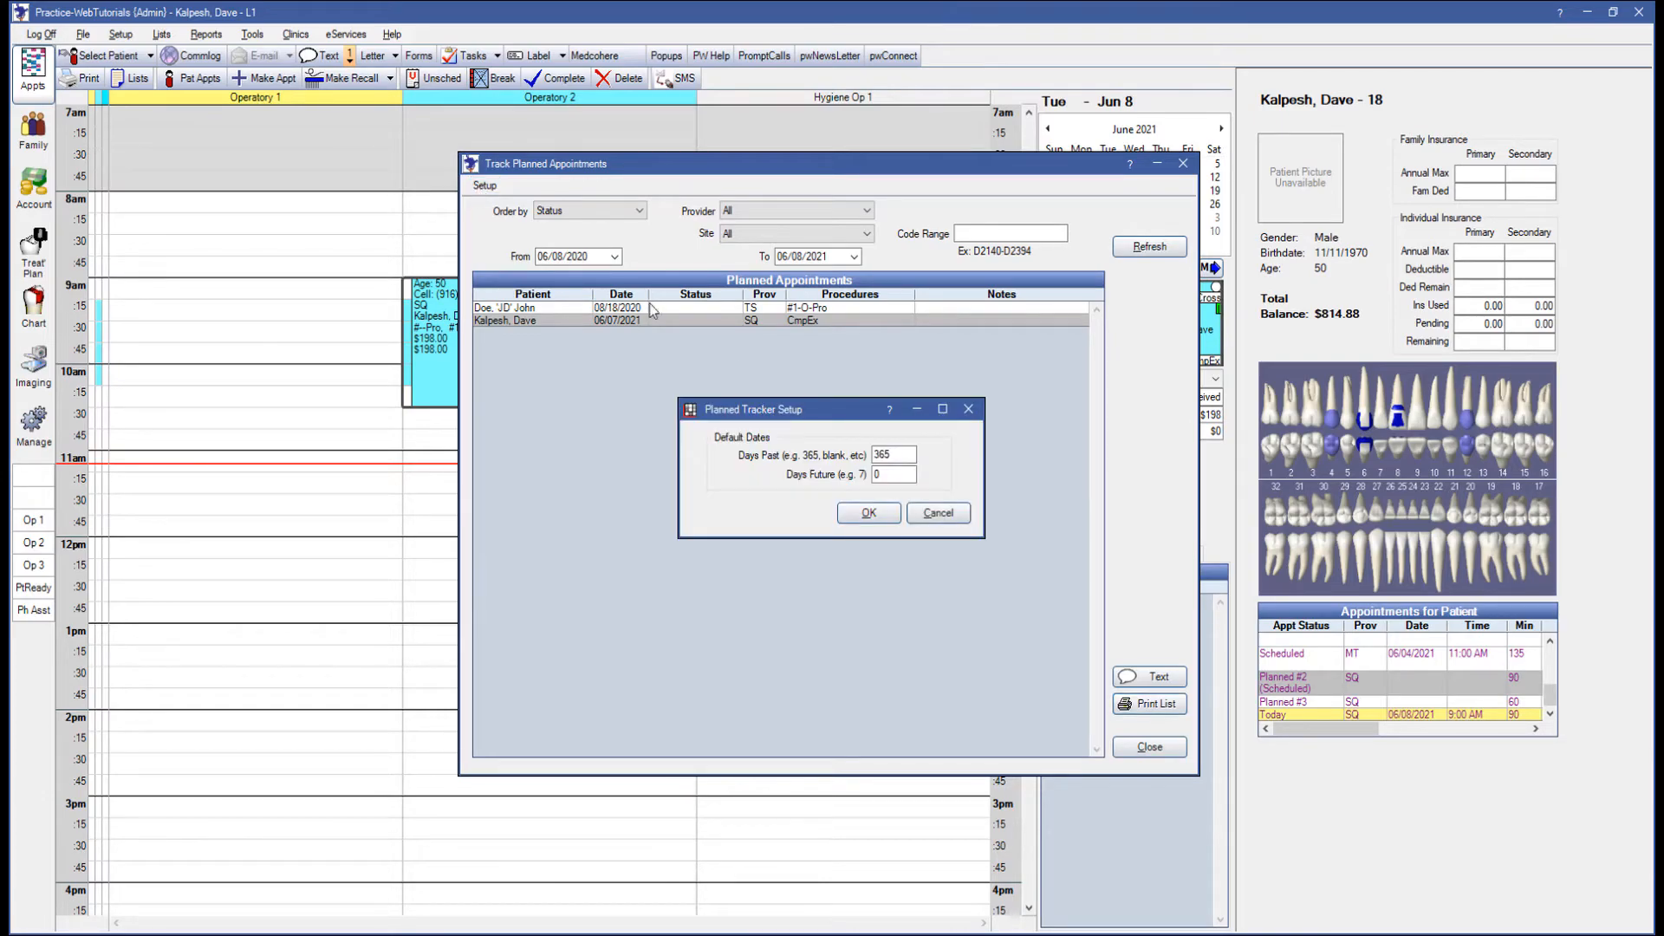
left_click(898, 453)
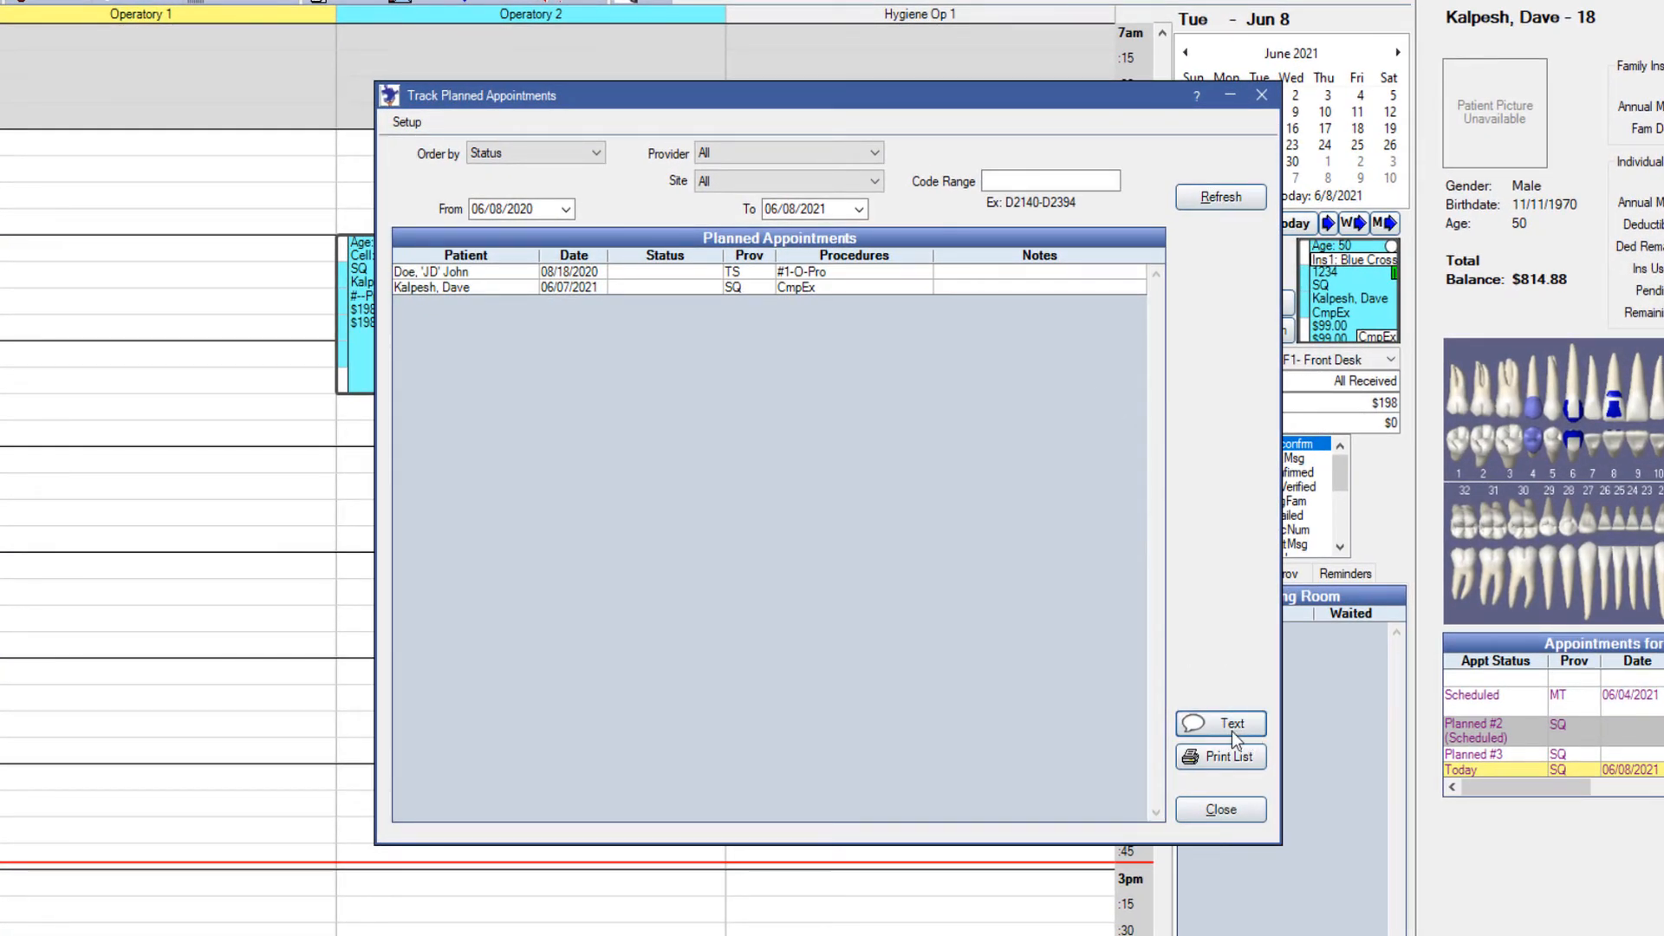
Start an on-demand text to the tracker's patients, with both recipients included and the Default text template selected
left_click(1231, 725)
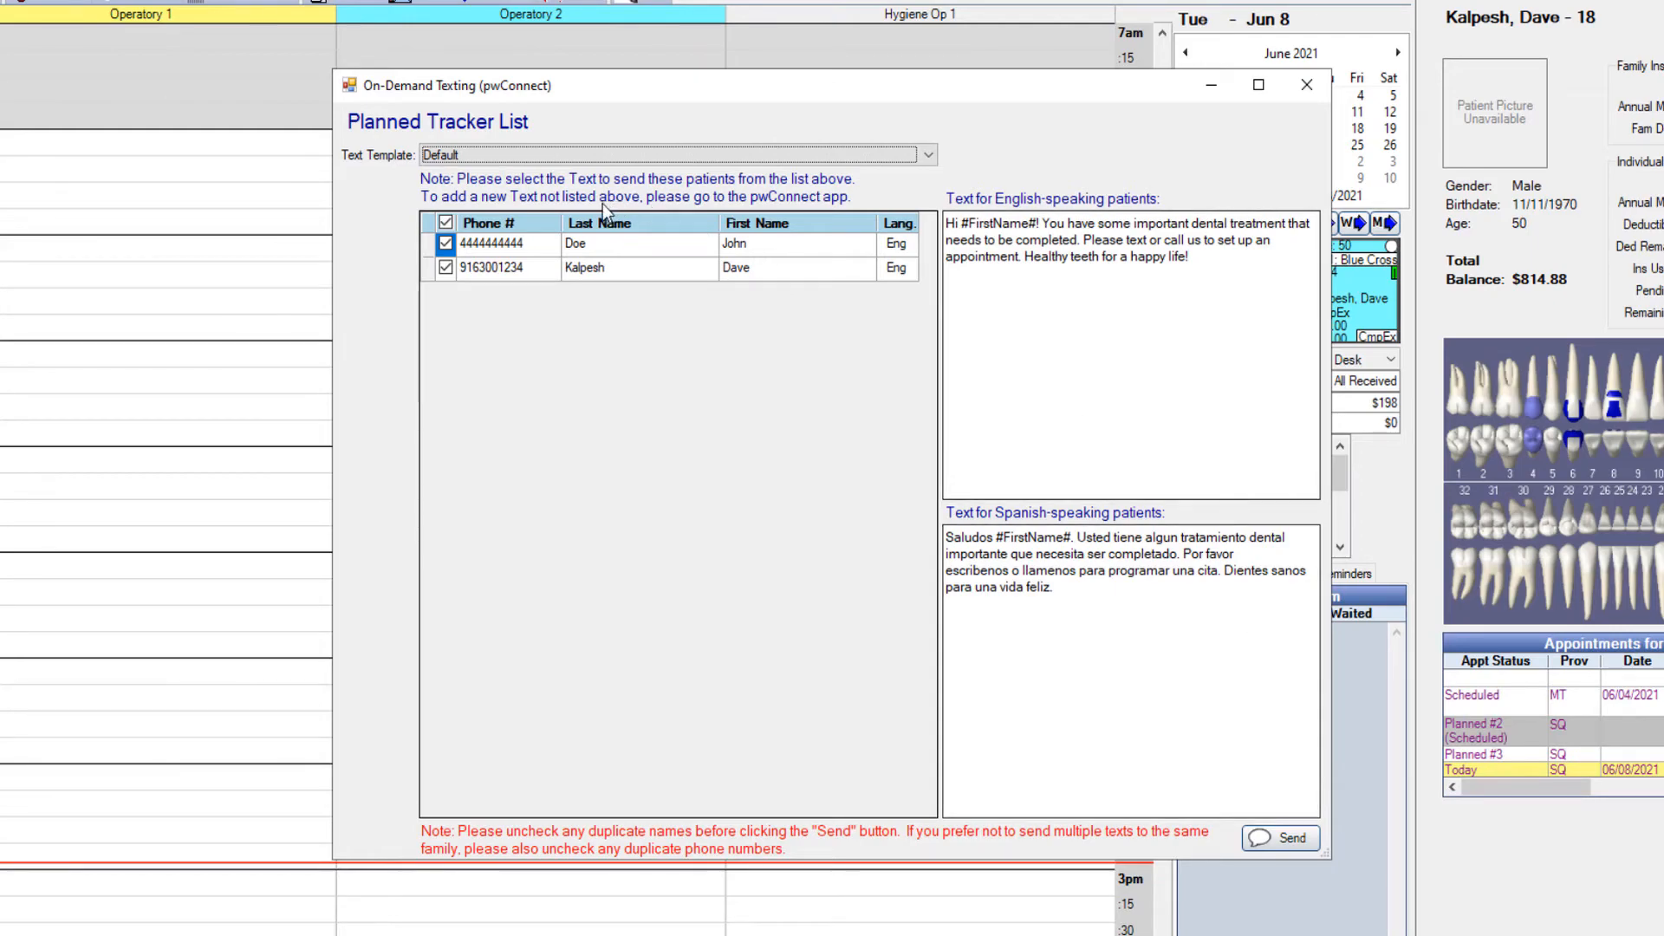
left_click(445, 244)
left_click(445, 271)
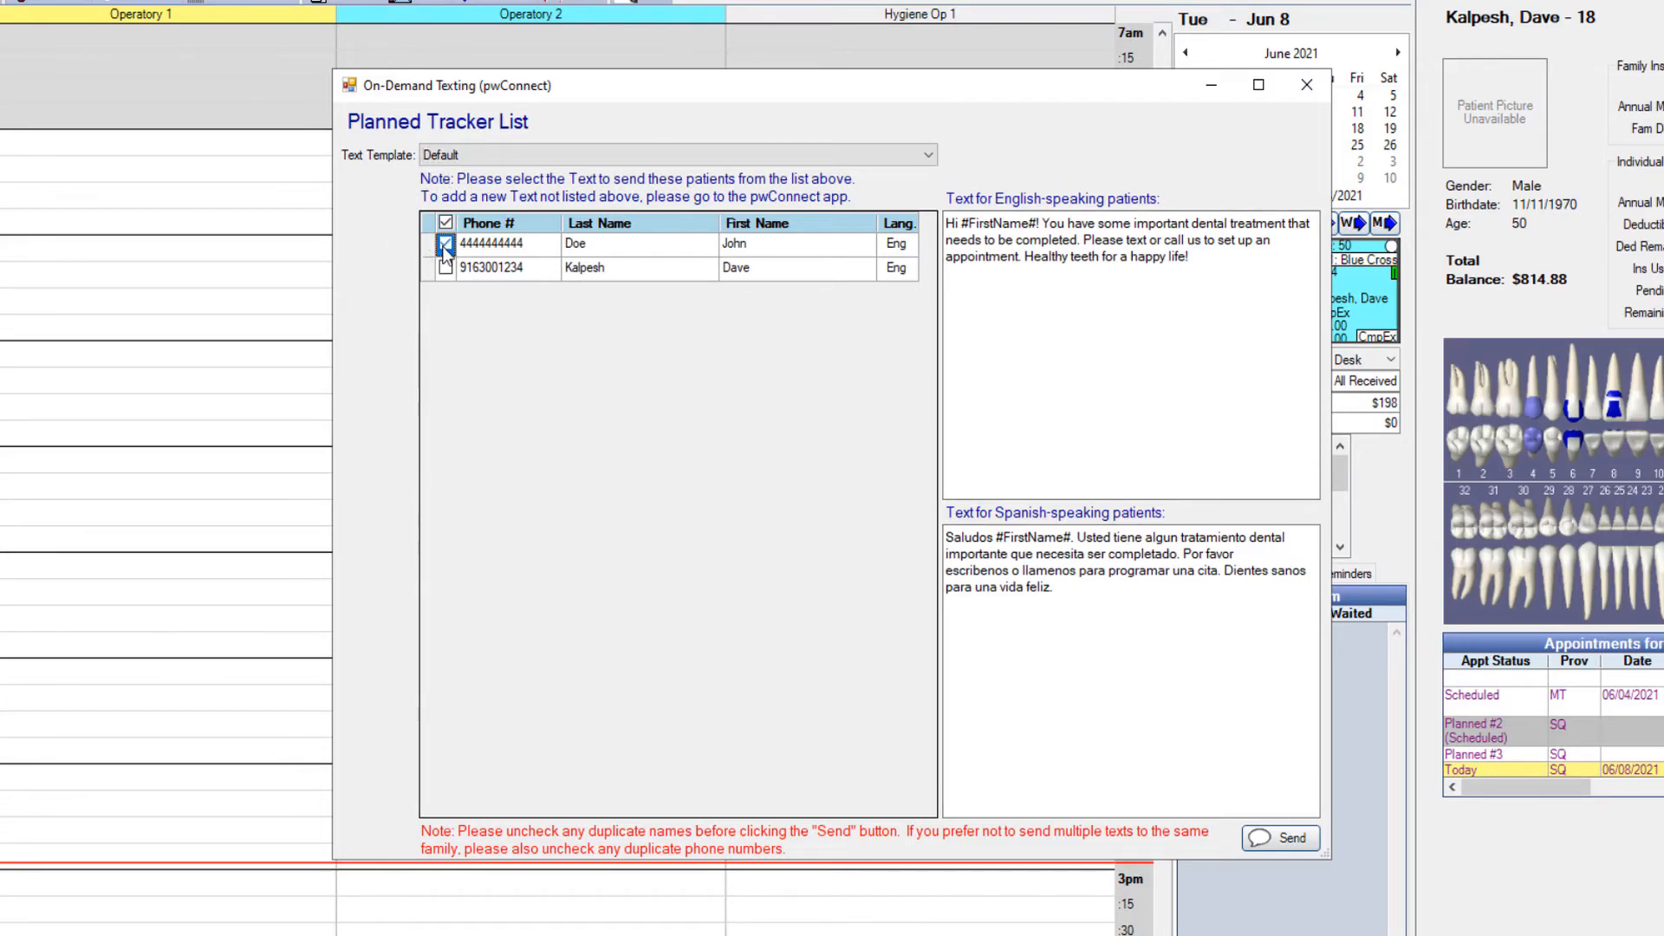
left_click(445, 267)
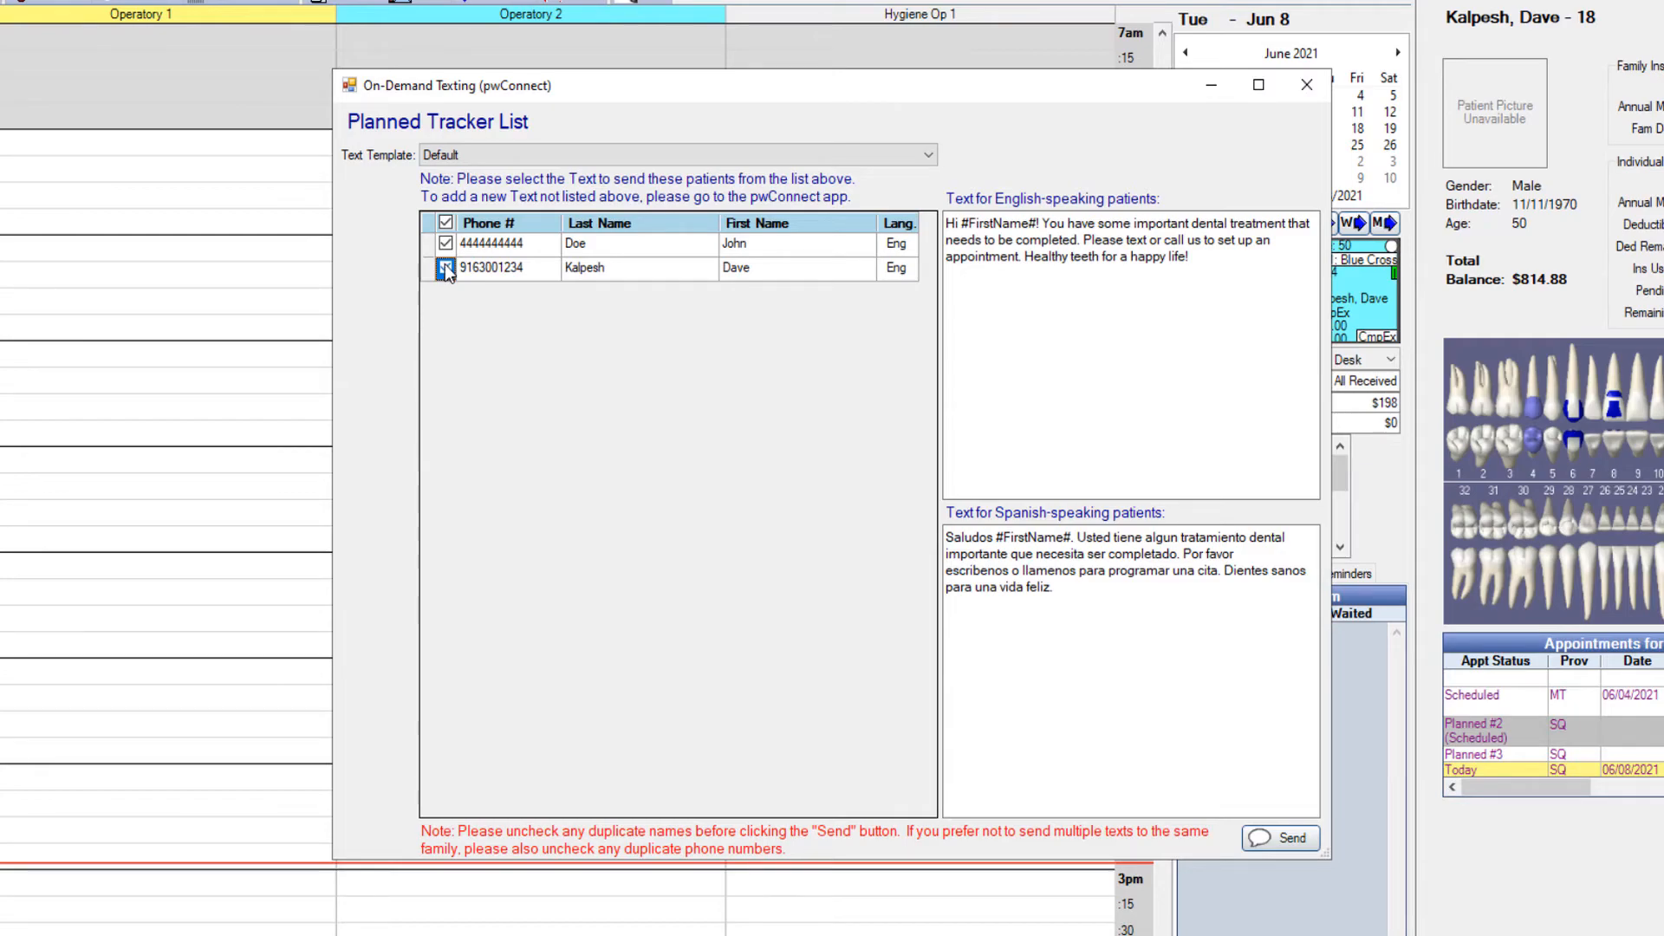
left_click(474, 153)
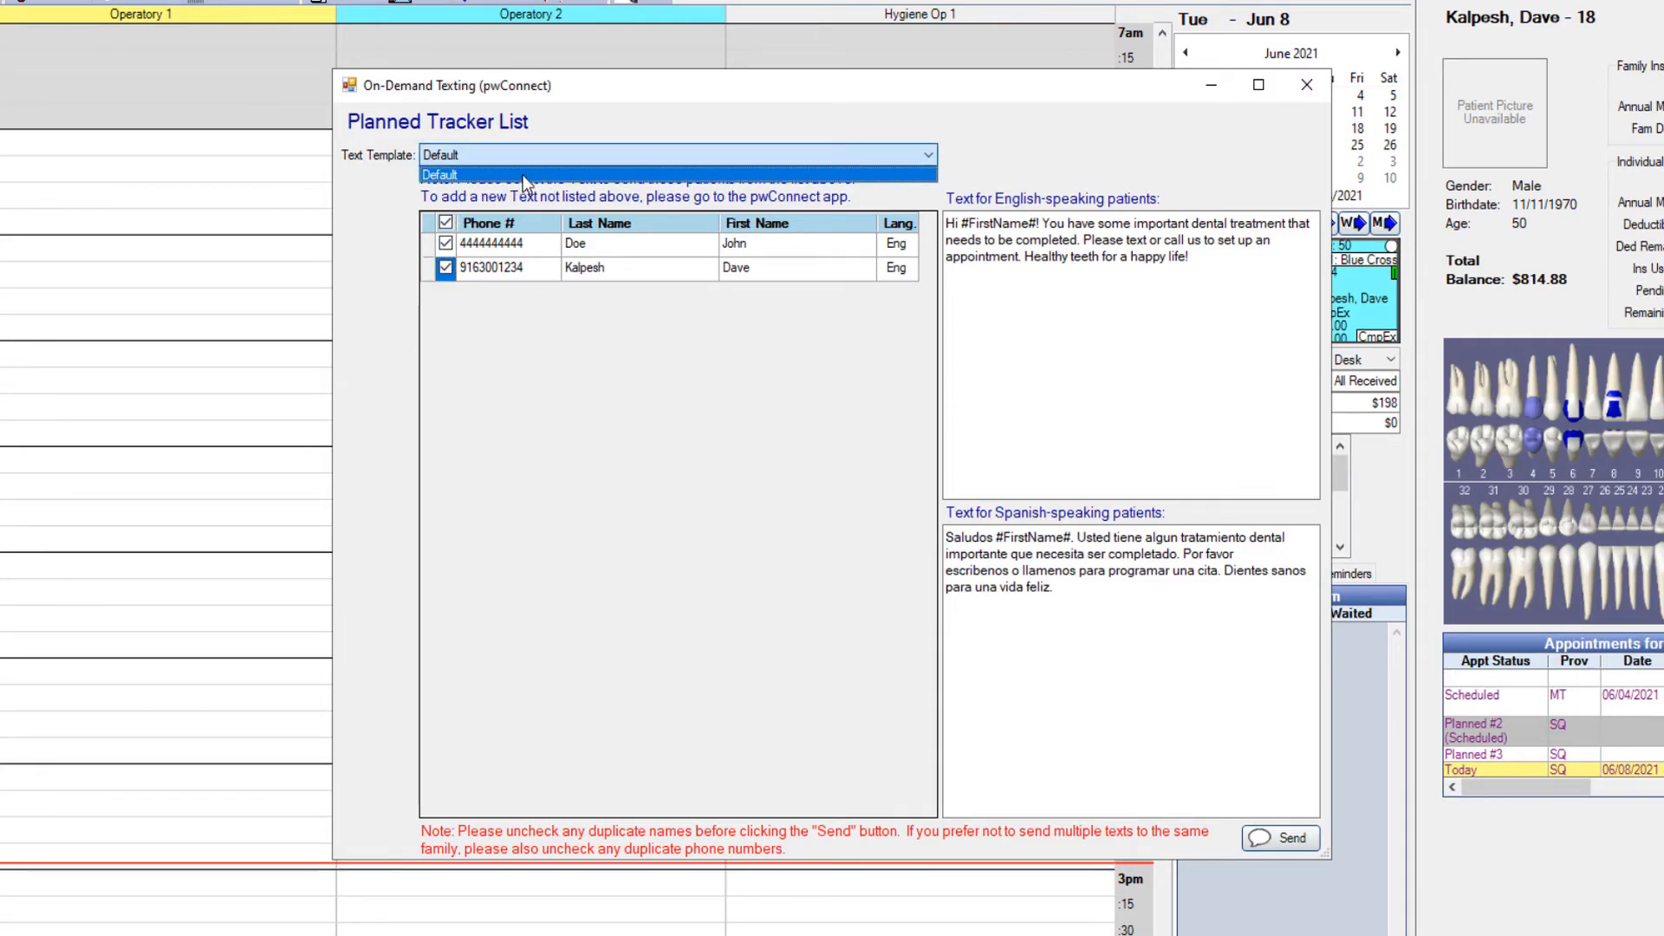
left_click(687, 174)
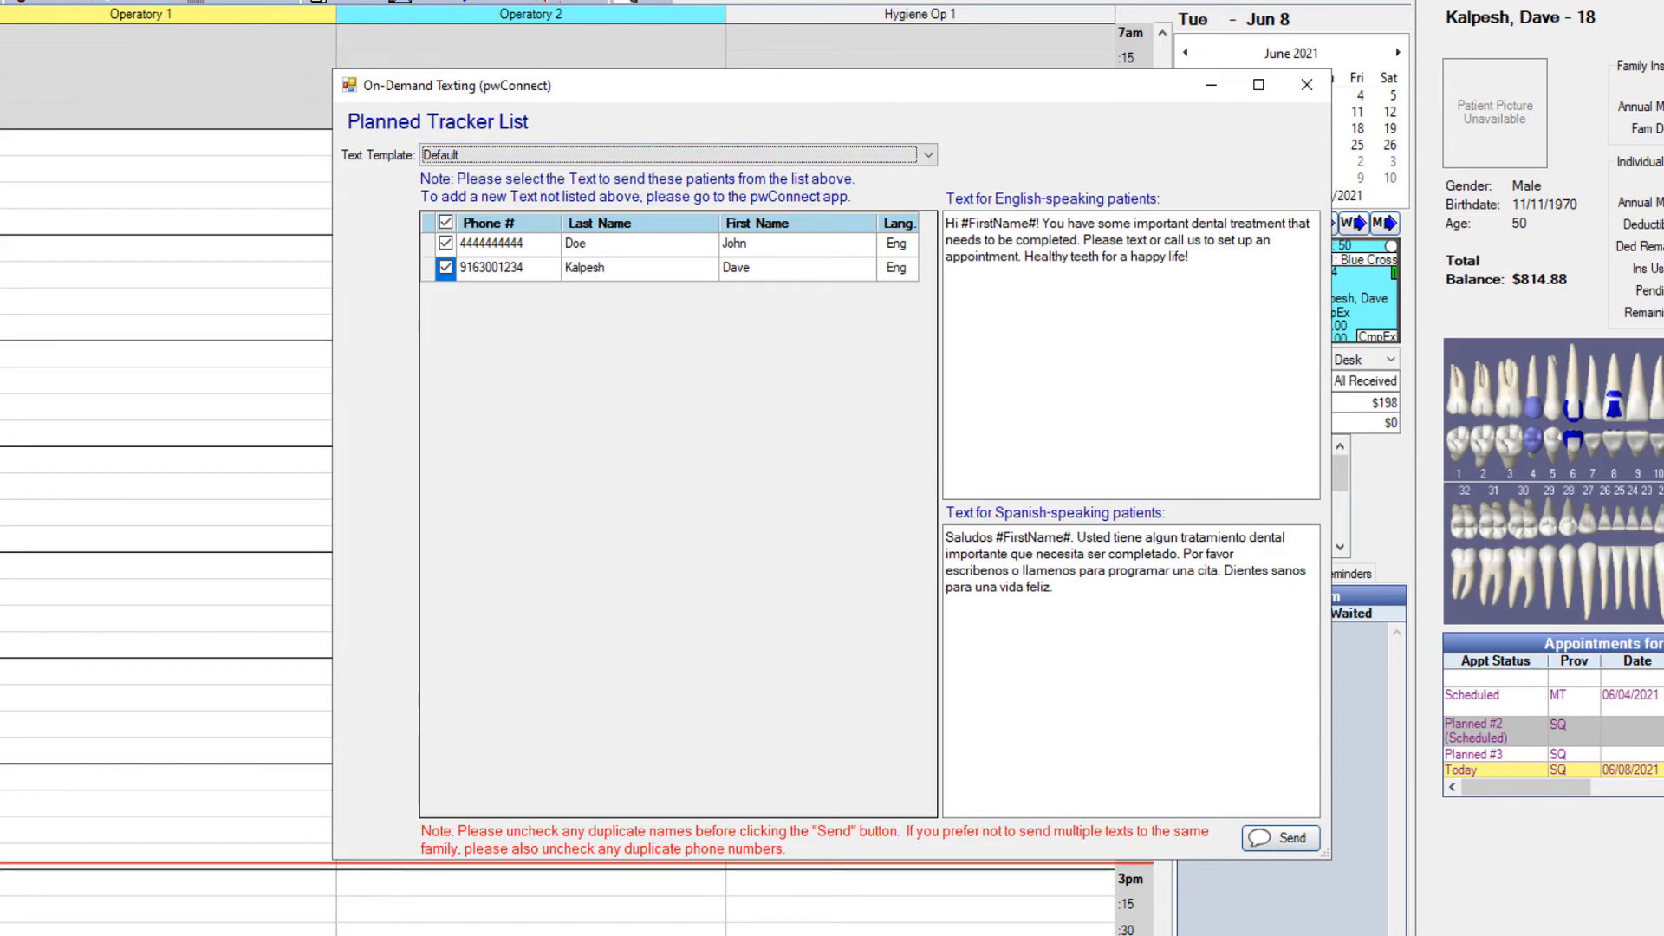
Switch to pwConnect and bring up the on-demand text templates for the Planned Tracker List message type
left_click(955, 933)
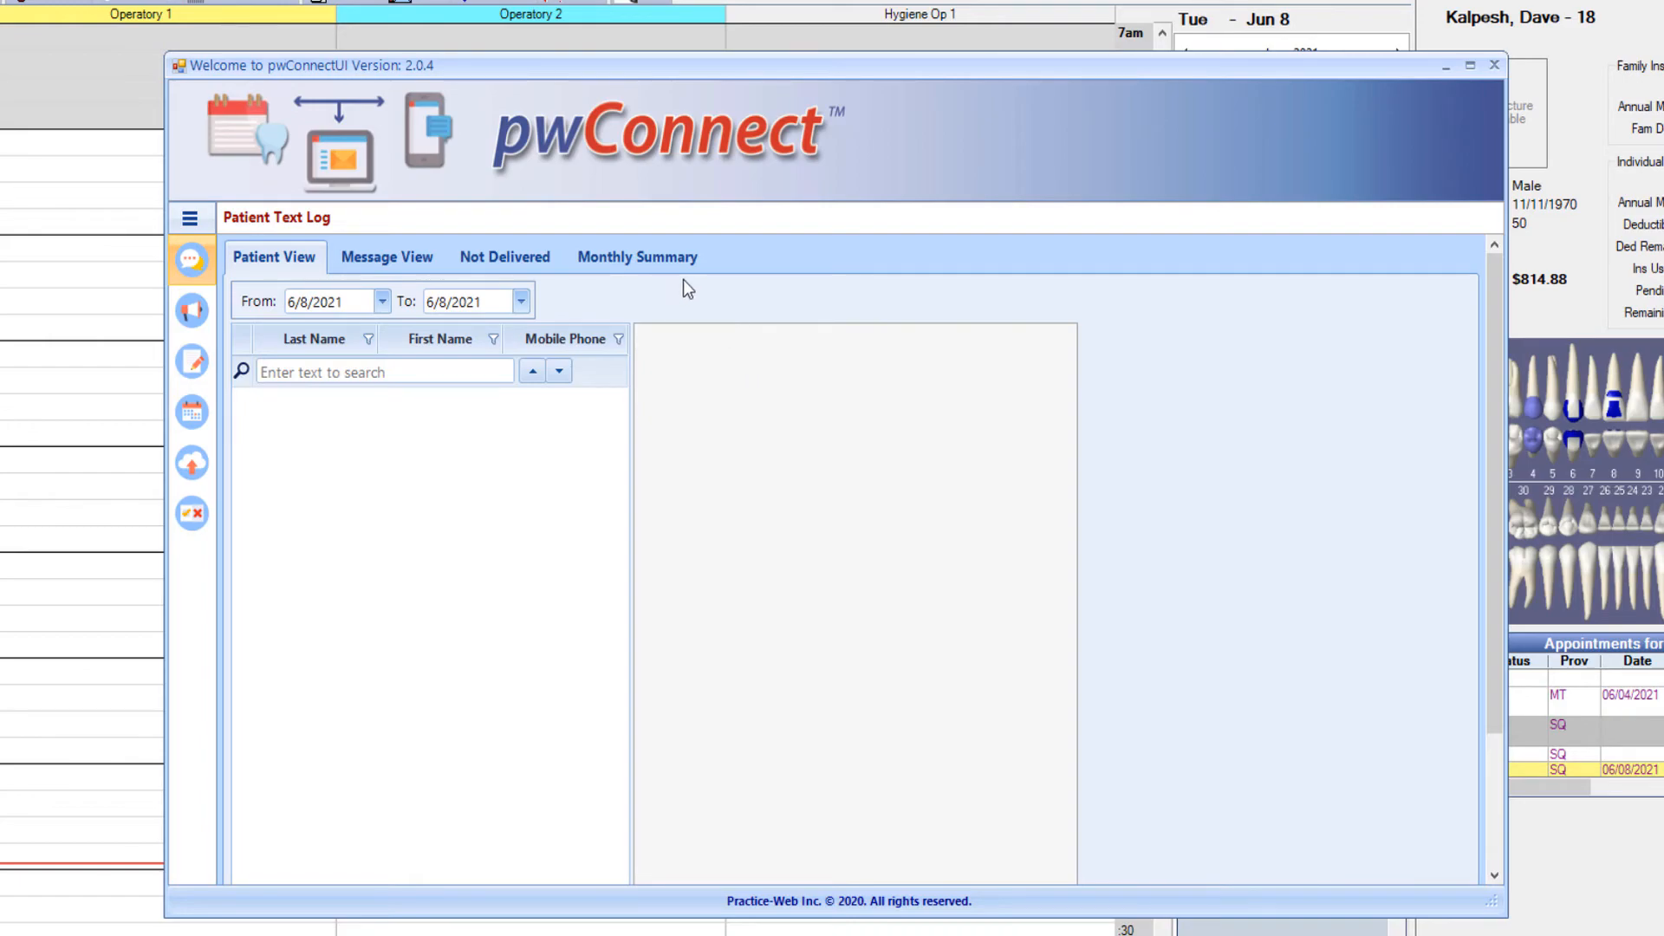
left_click(194, 224)
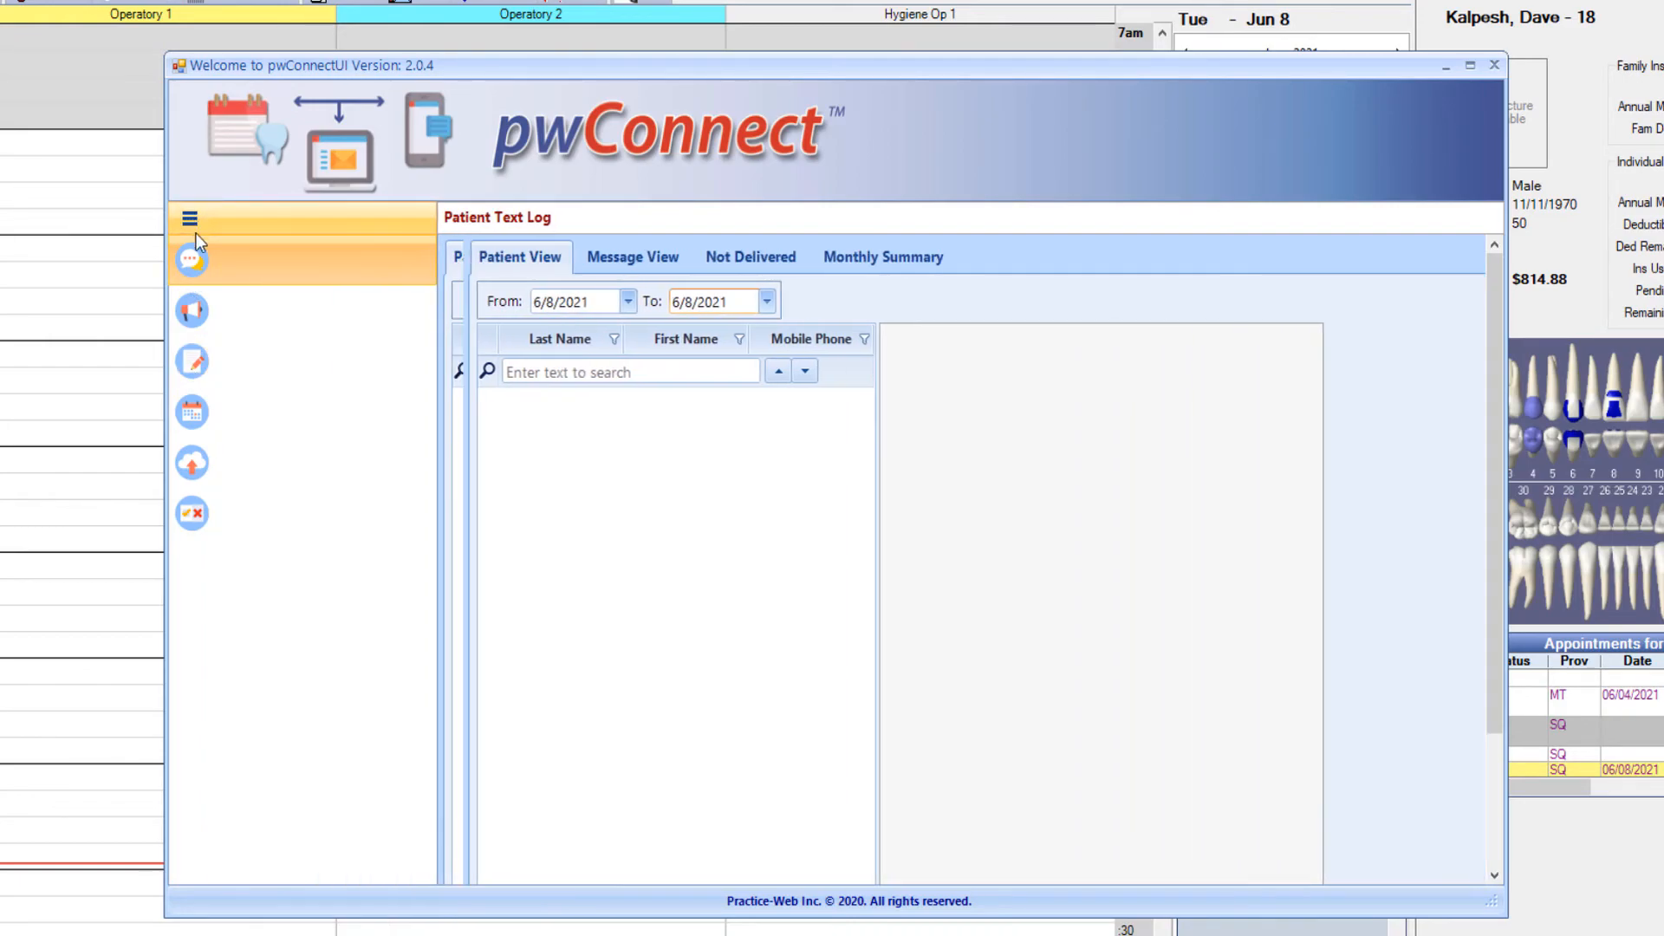
left_click(218, 363)
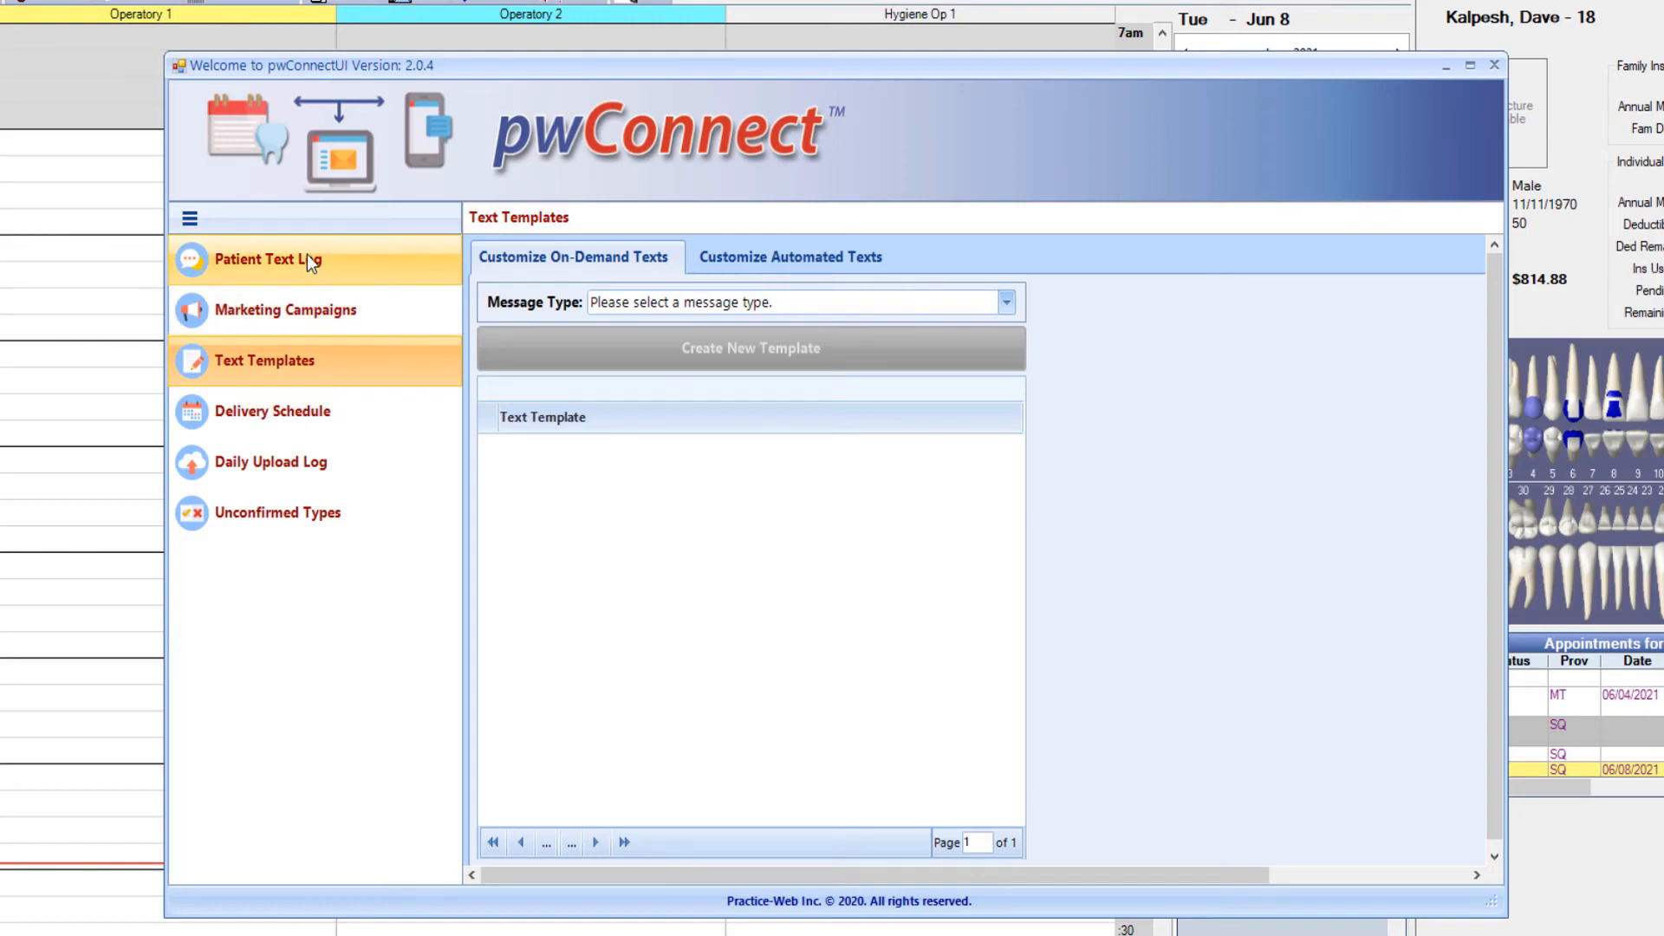
left_click(308, 222)
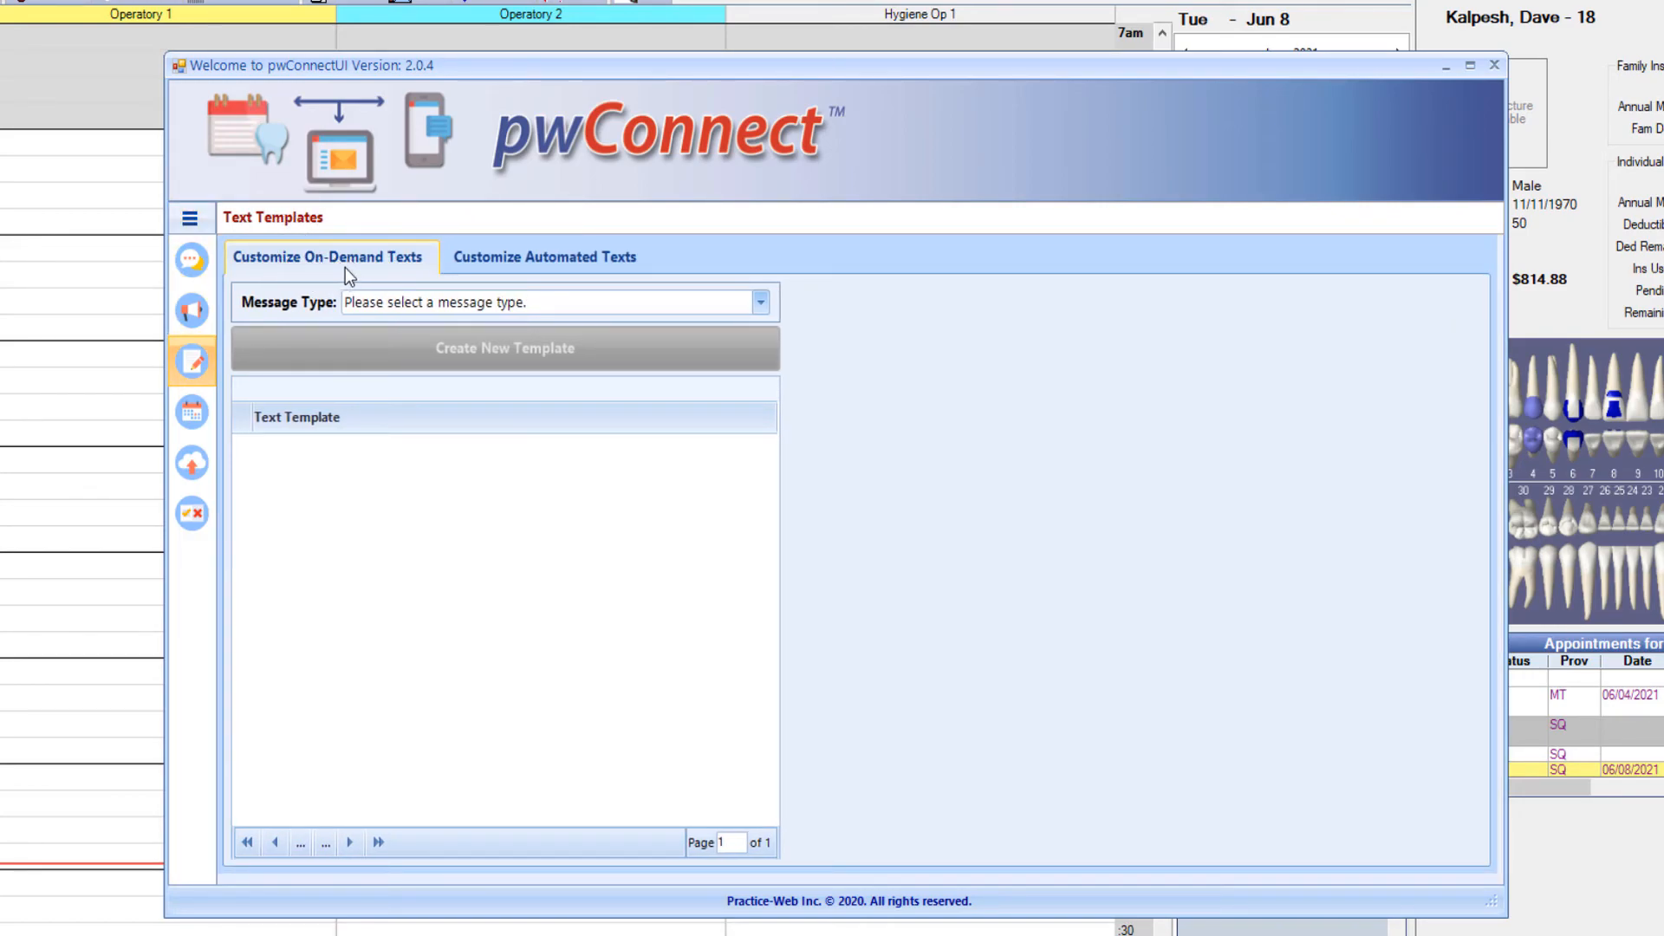
left_click(399, 303)
left_click(397, 364)
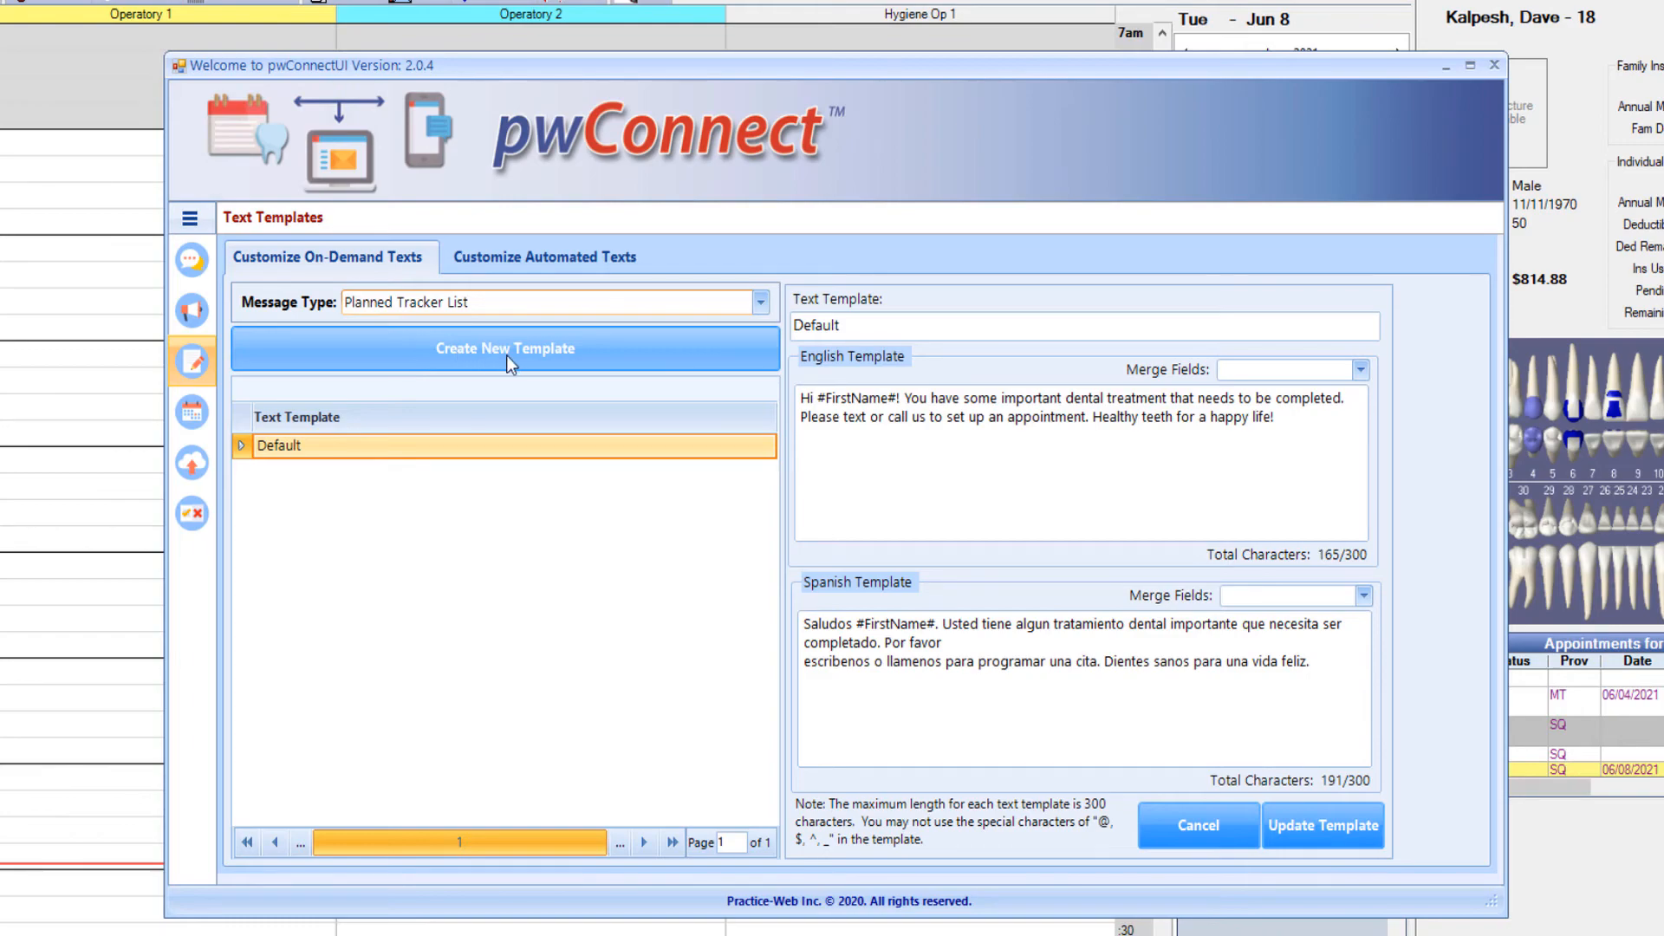
Start a new on-demand text template for the Planned Tracker List and go to its English and Spanish message texts
left_click(502, 364)
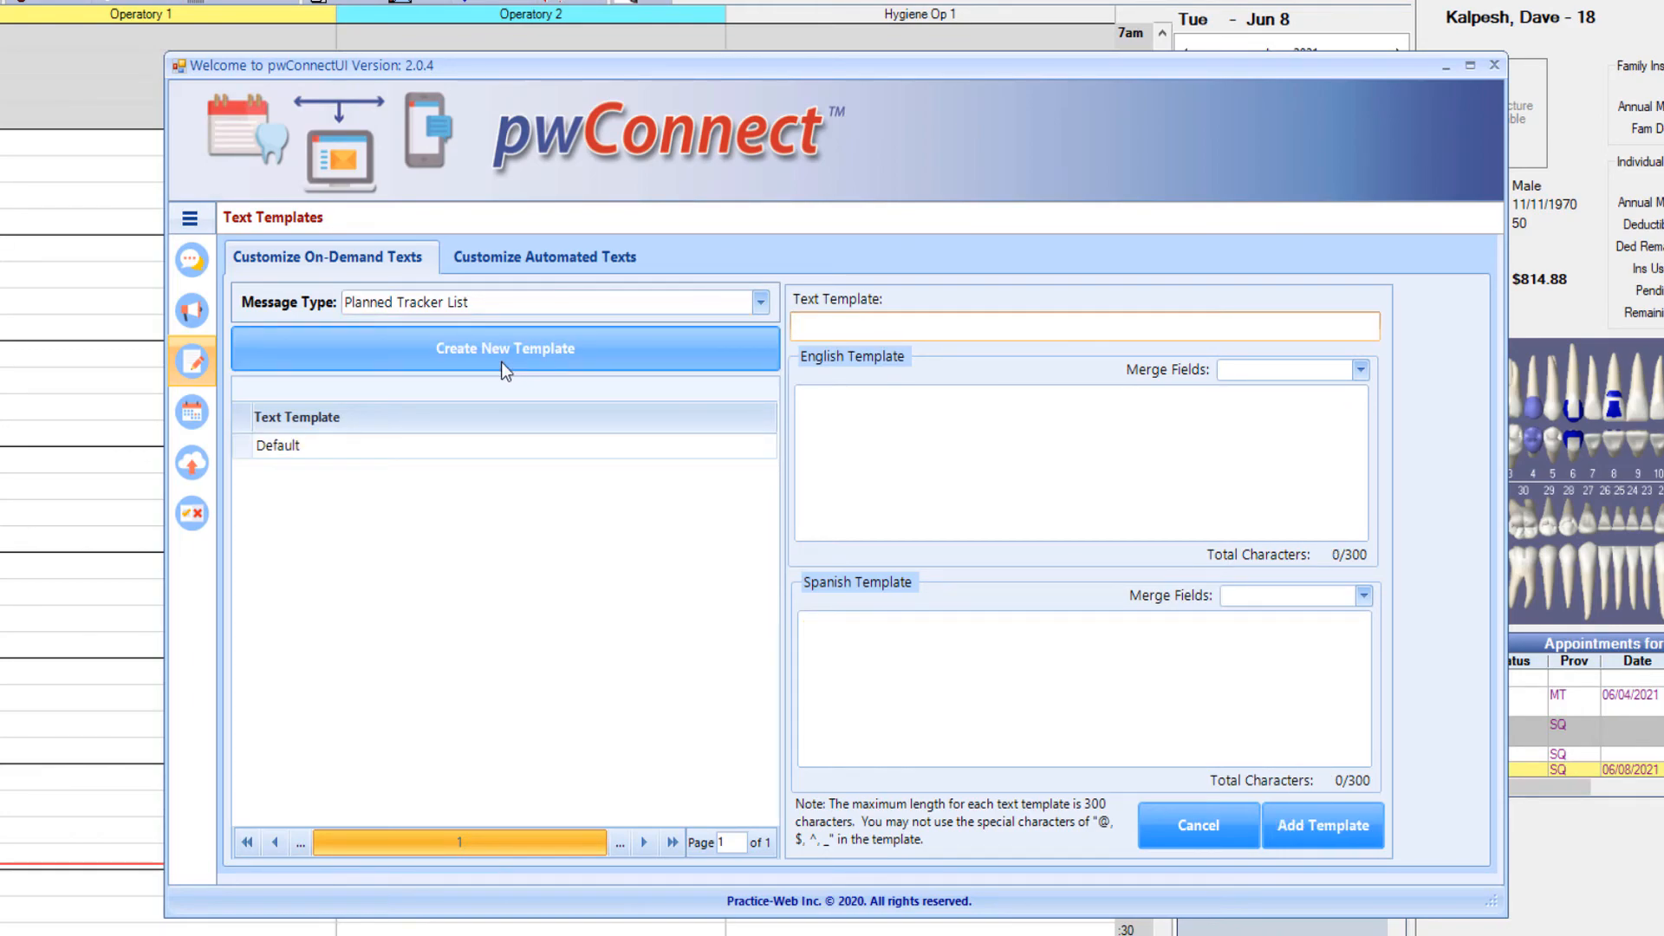
left_click(839, 393)
left_click(872, 621)
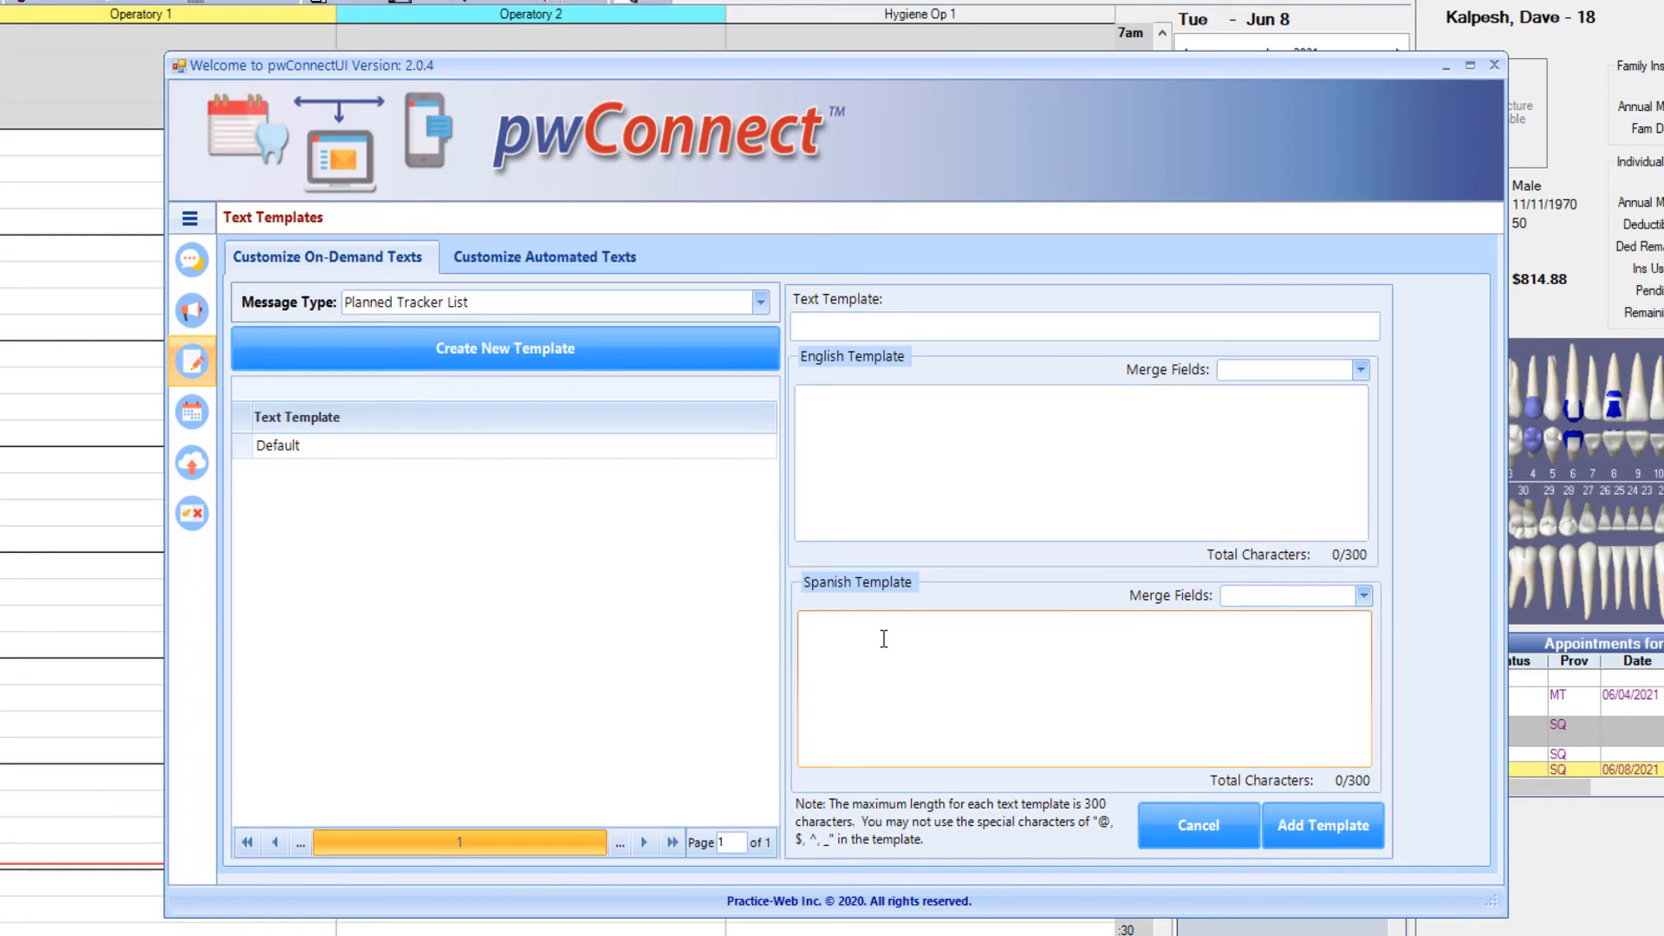